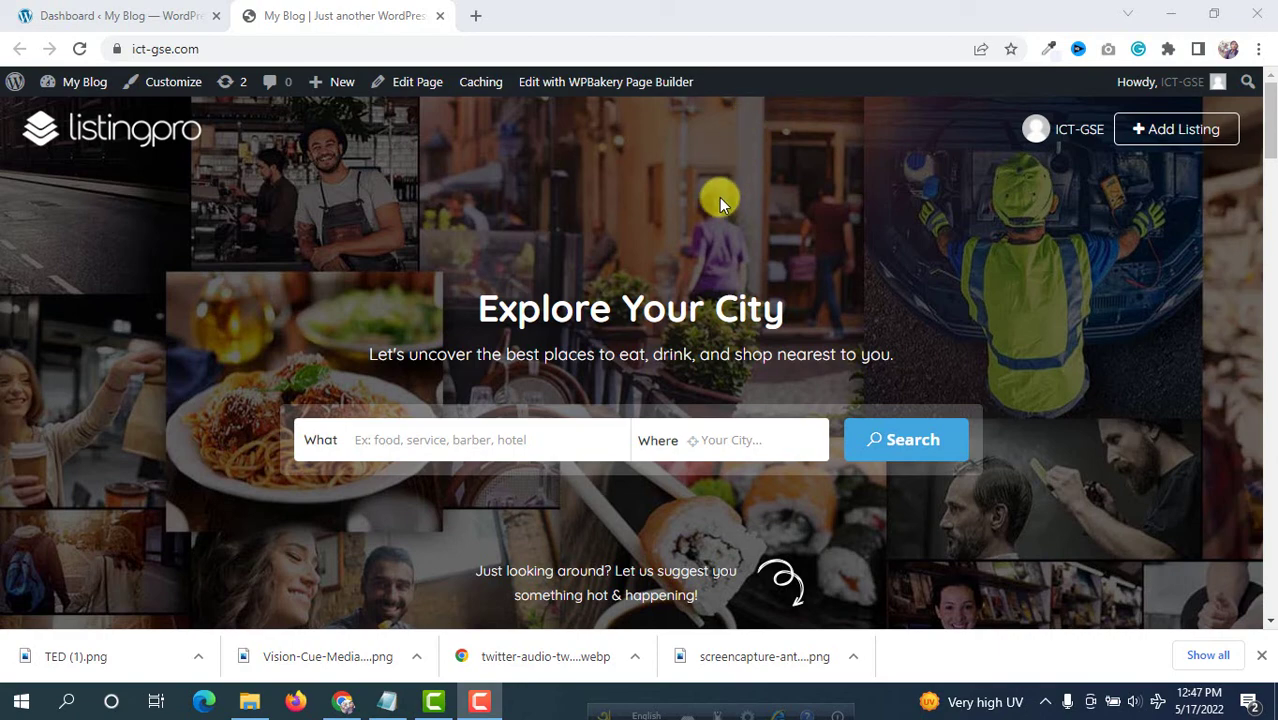
# Switch from the ListingPro front page to the WordPress admin Dashboard tab
pyautogui.click(140, 14)
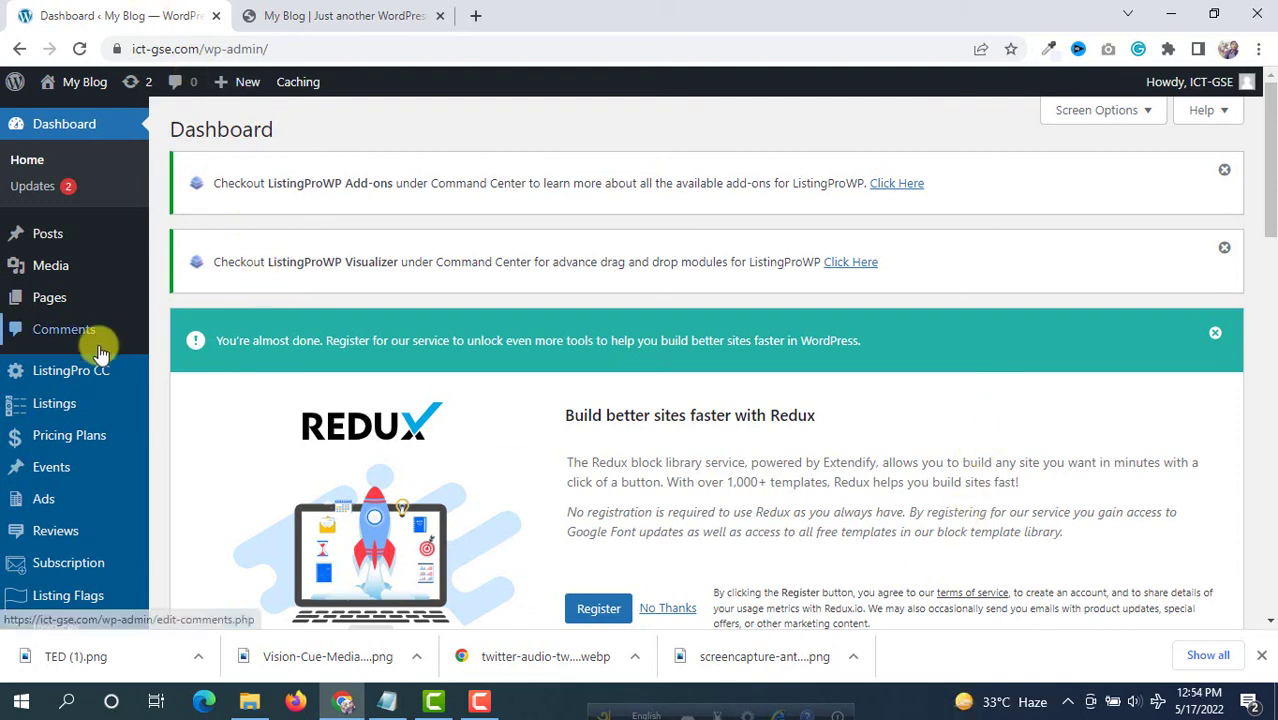
# Bring up the context menu for the Appearance > Customize link in the sidebar
pyautogui.scroll(-3, 222, 305)
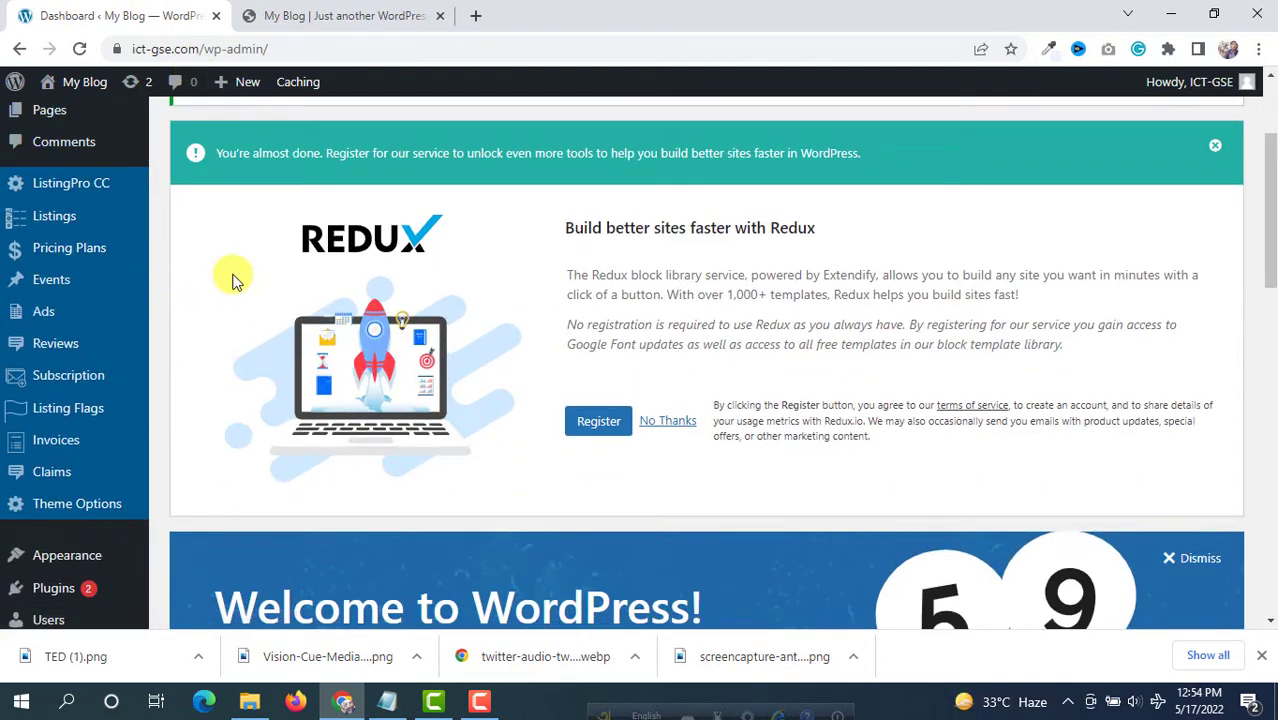
pyautogui.scroll(-1, 232, 282)
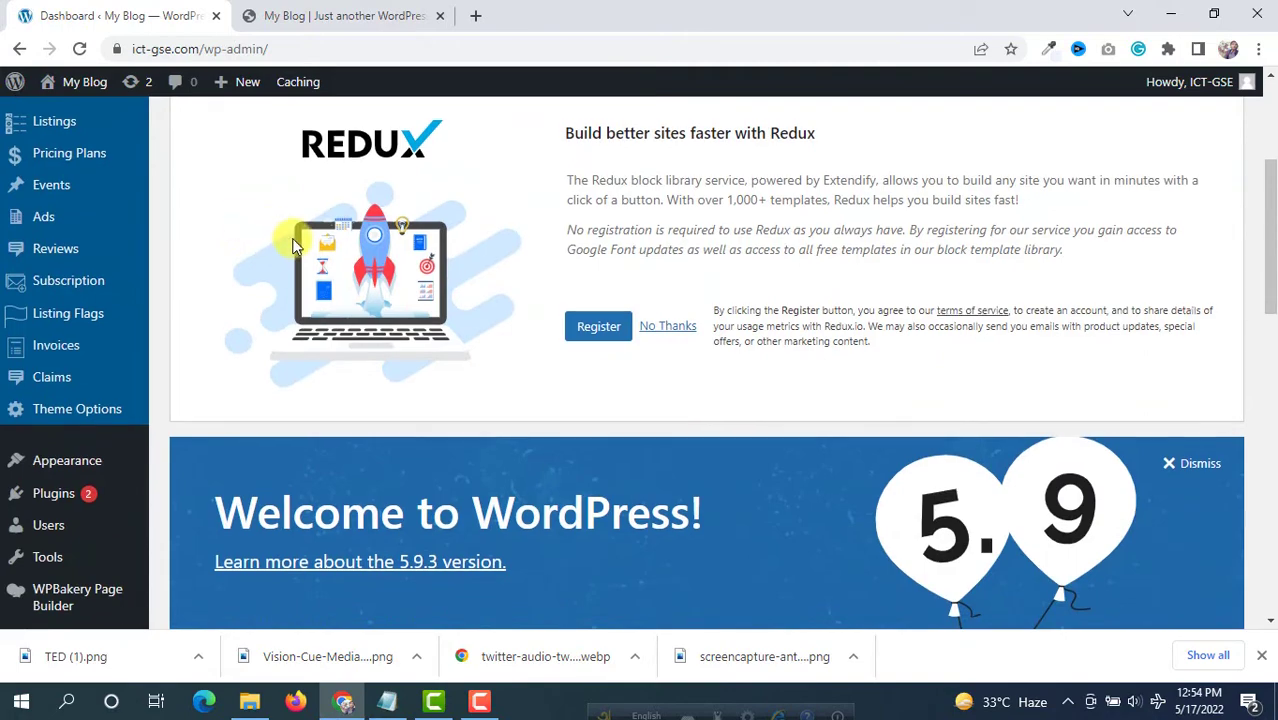
pyautogui.scroll(-1, 182, 366)
pyautogui.moveTo(99, 396)
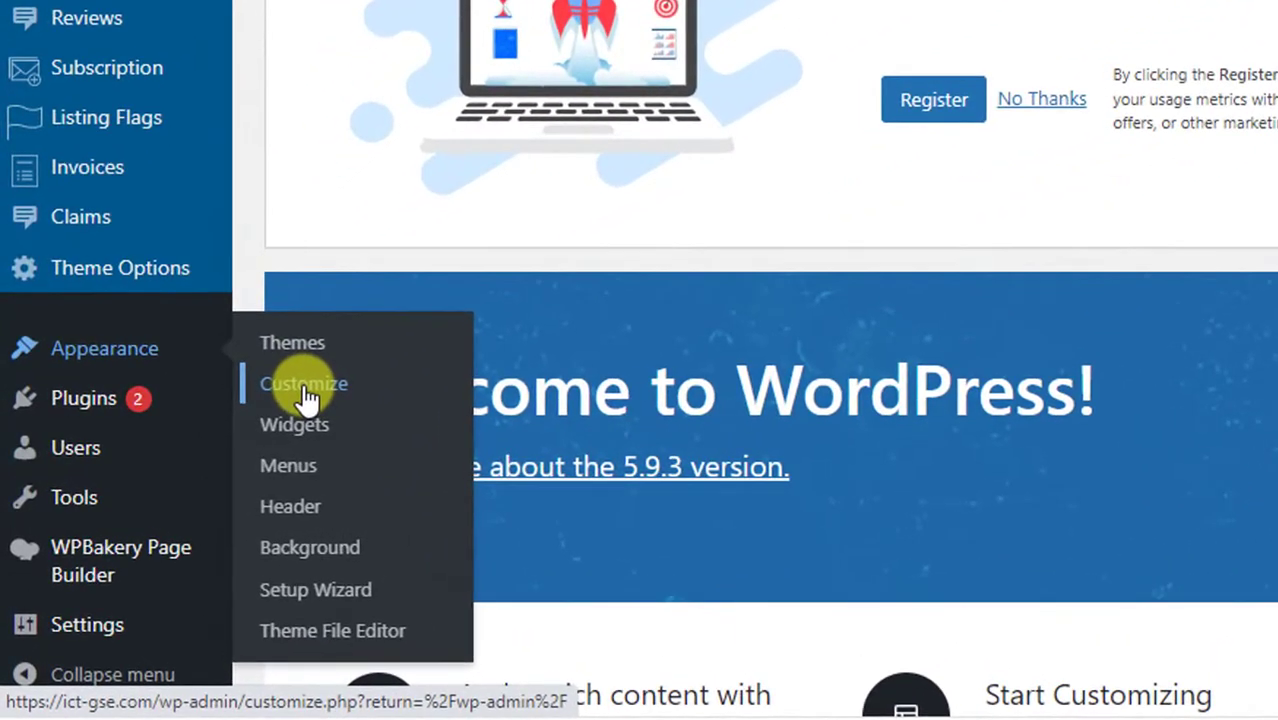
pyautogui.rightClick(196, 418)
# Open the Customizer's Site Identity settings in a second tab, then go back to the Dashboard
pyautogui.click(384, 420)
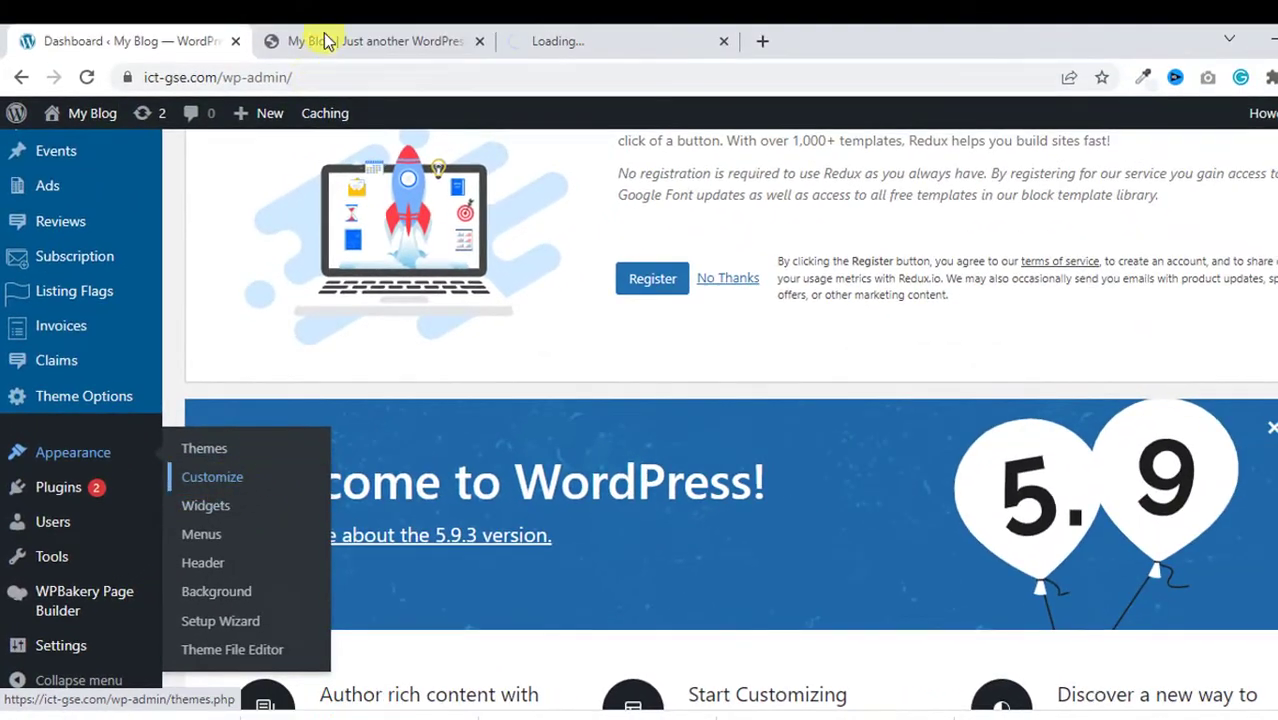
pyautogui.moveTo(629, 33); pyautogui.dragTo(408, 28)
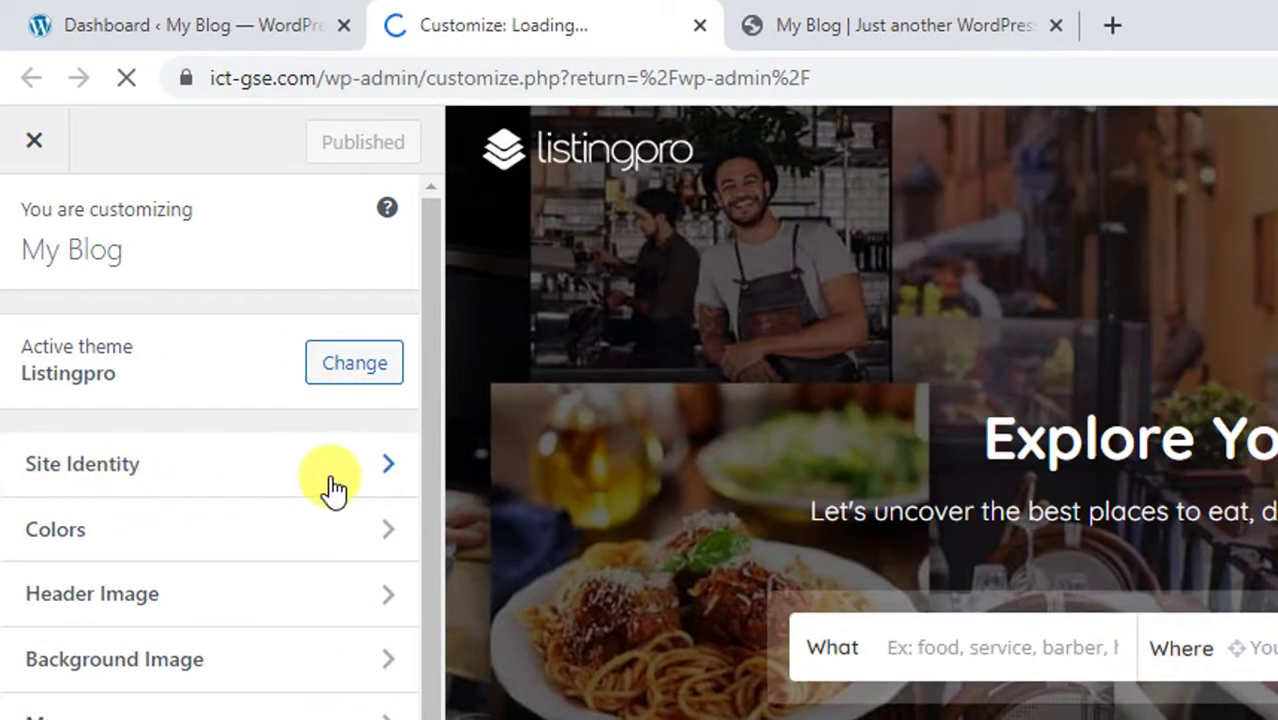
pyautogui.click(366, 470)
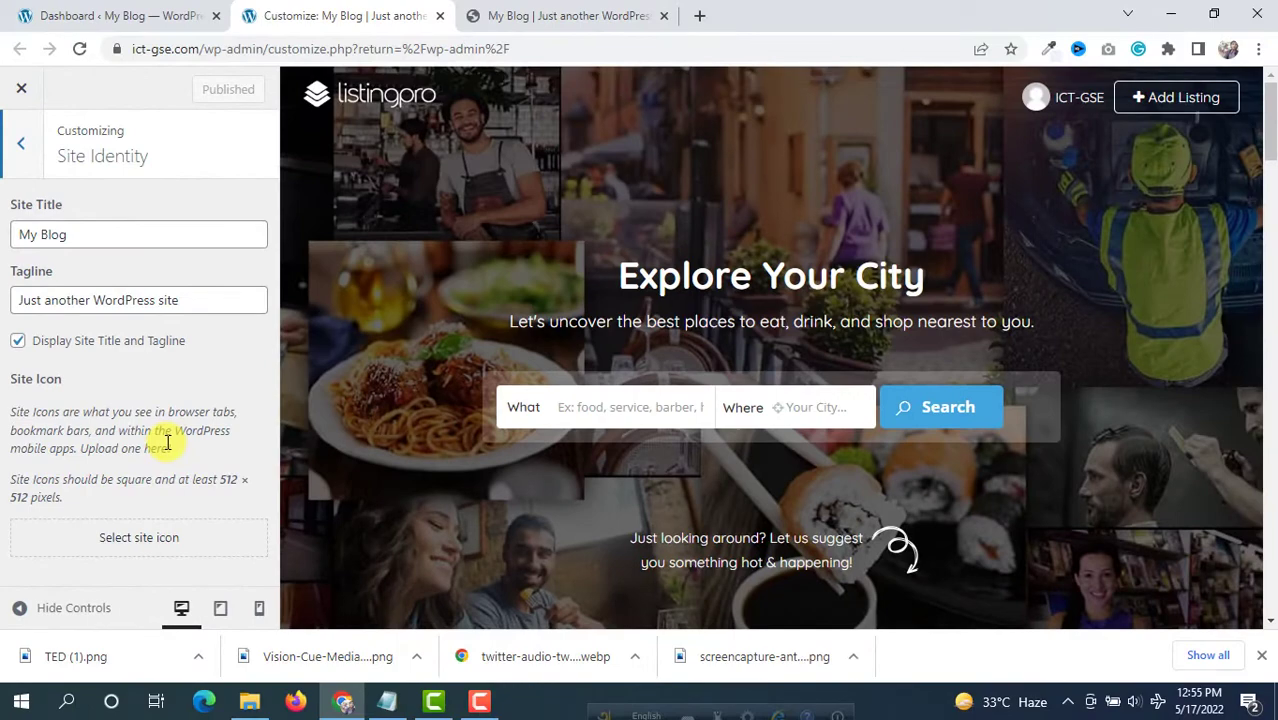
pyautogui.click(108, 14)
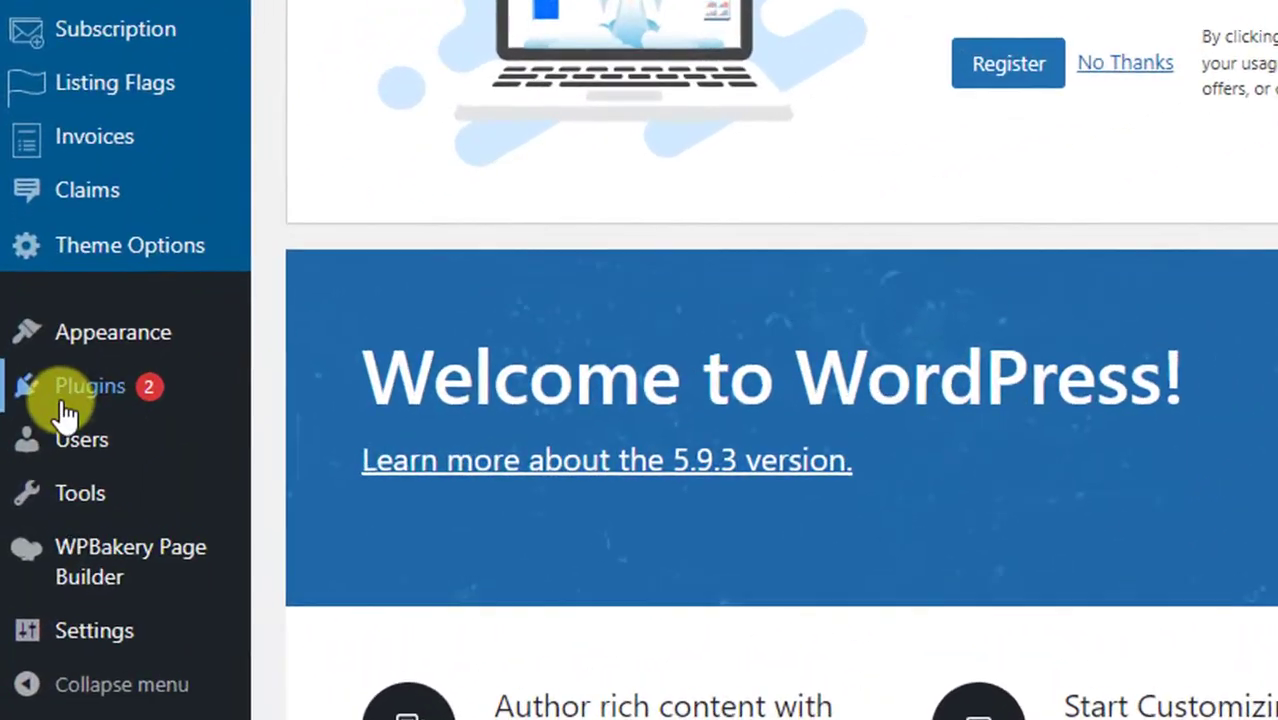
# Search the Plugins > Add New directory for 'favicon'
pyautogui.moveTo(43, 436)
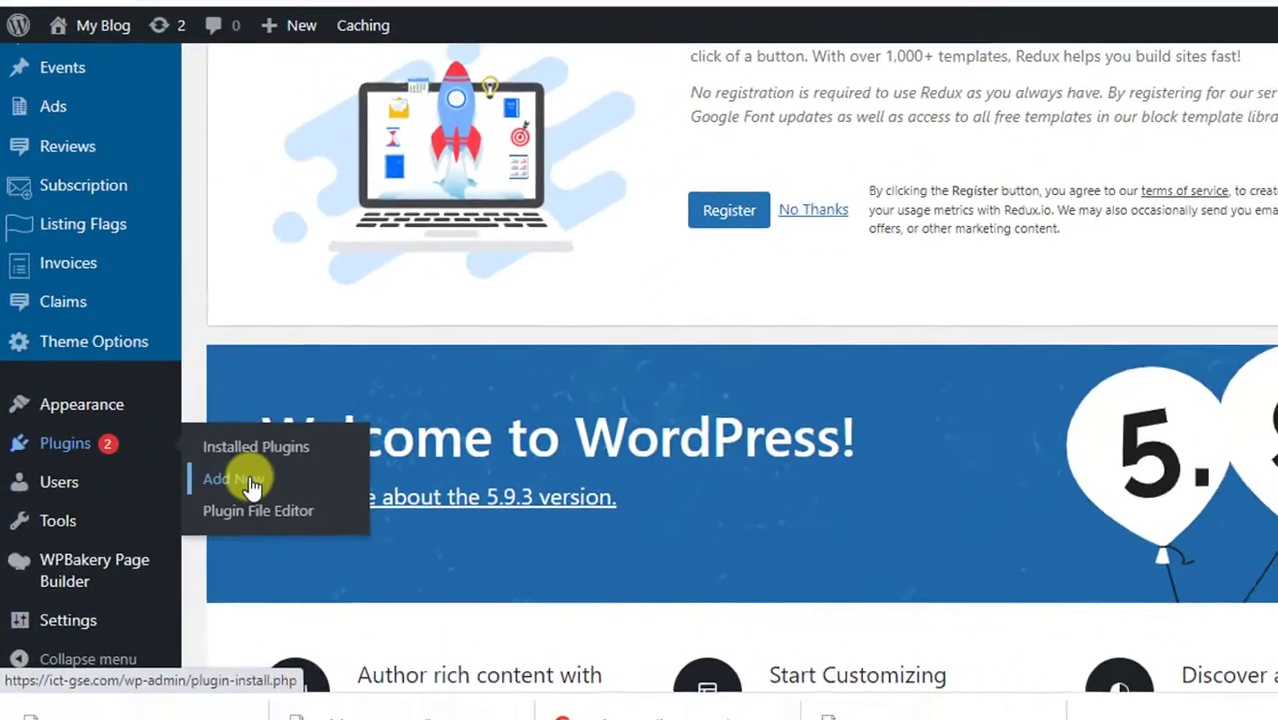
pyautogui.click(248, 480)
pyautogui.click(1265, 334)
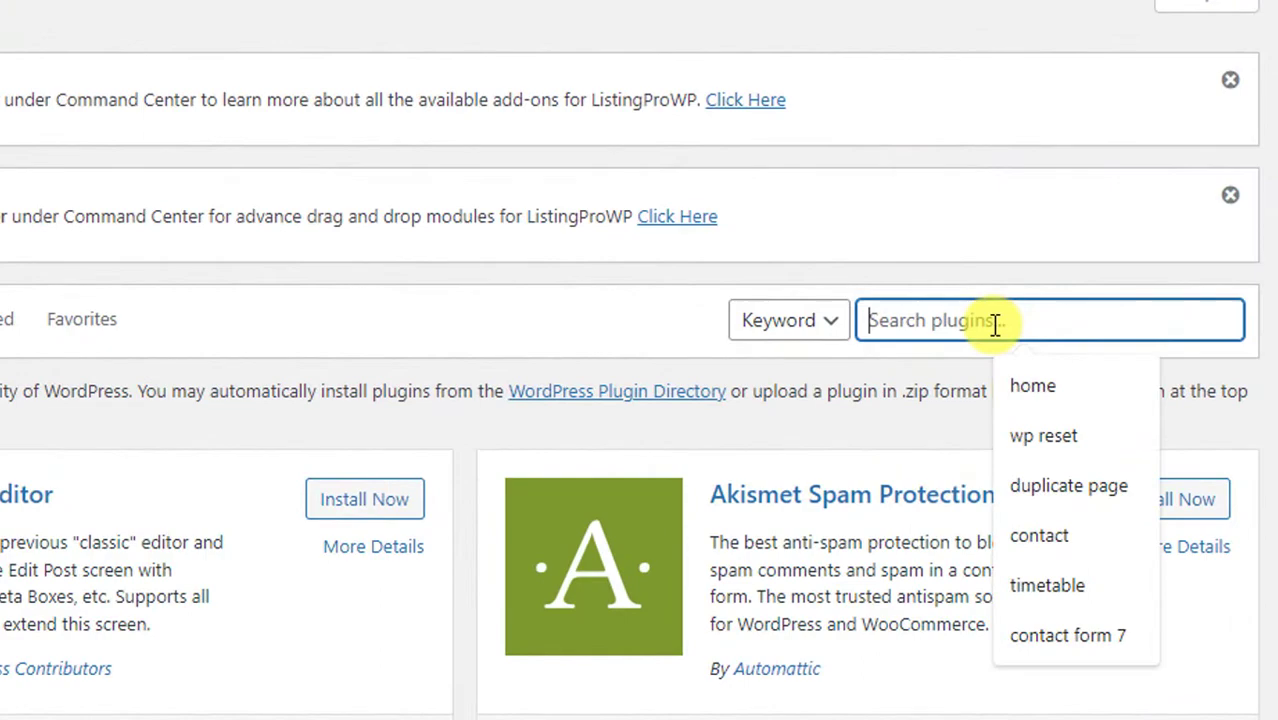
pyautogui.write('favur')
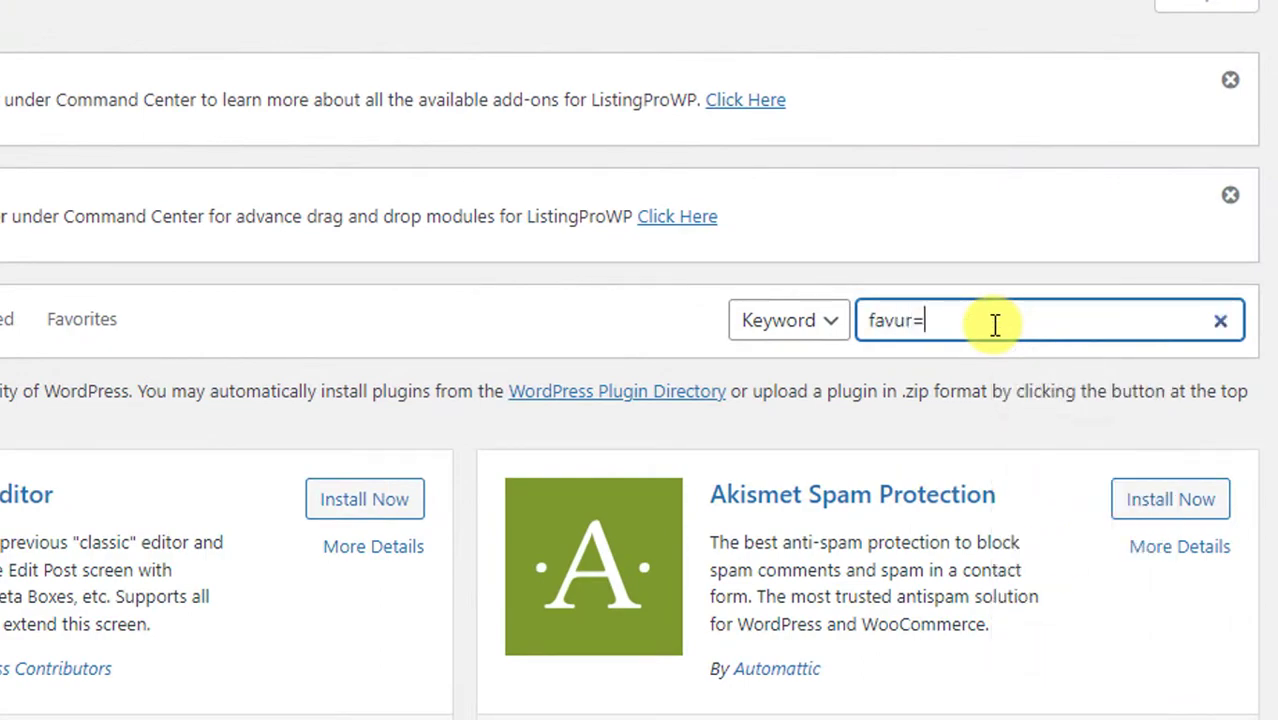
pyautogui.write('=')
pyautogui.press('BackSpace')
pyautogui.press('BackSpace')
pyautogui.press('BackSpace')
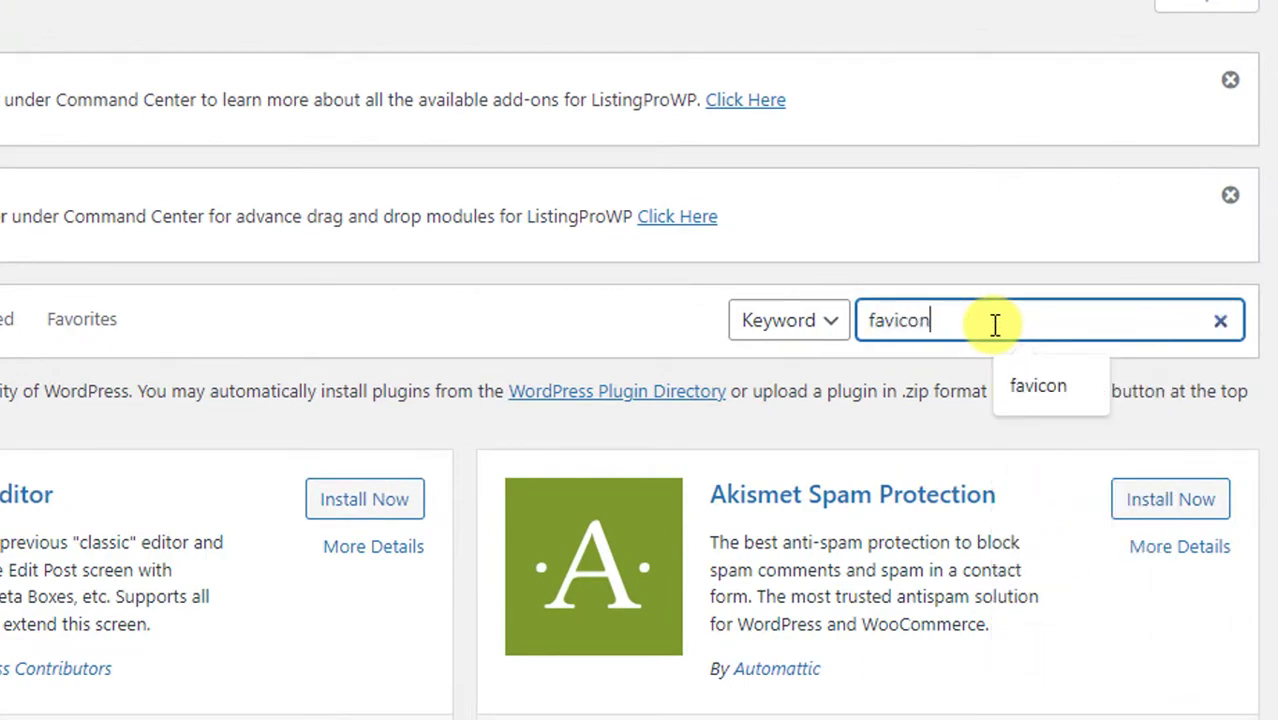
pyautogui.write('icon')
pyautogui.press('Return')
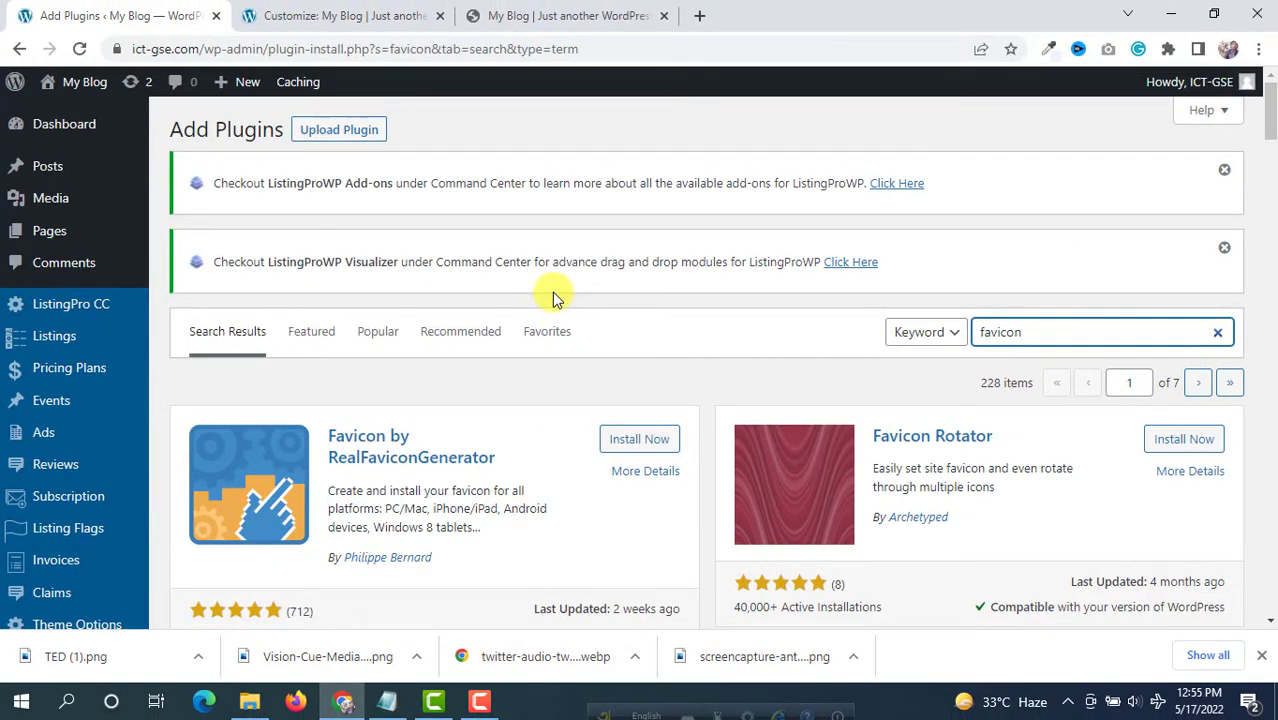
# Install and activate Favicon by RealFaviconGenerator, noting its 712 reviews
pyautogui.scroll(-1, 562, 320)
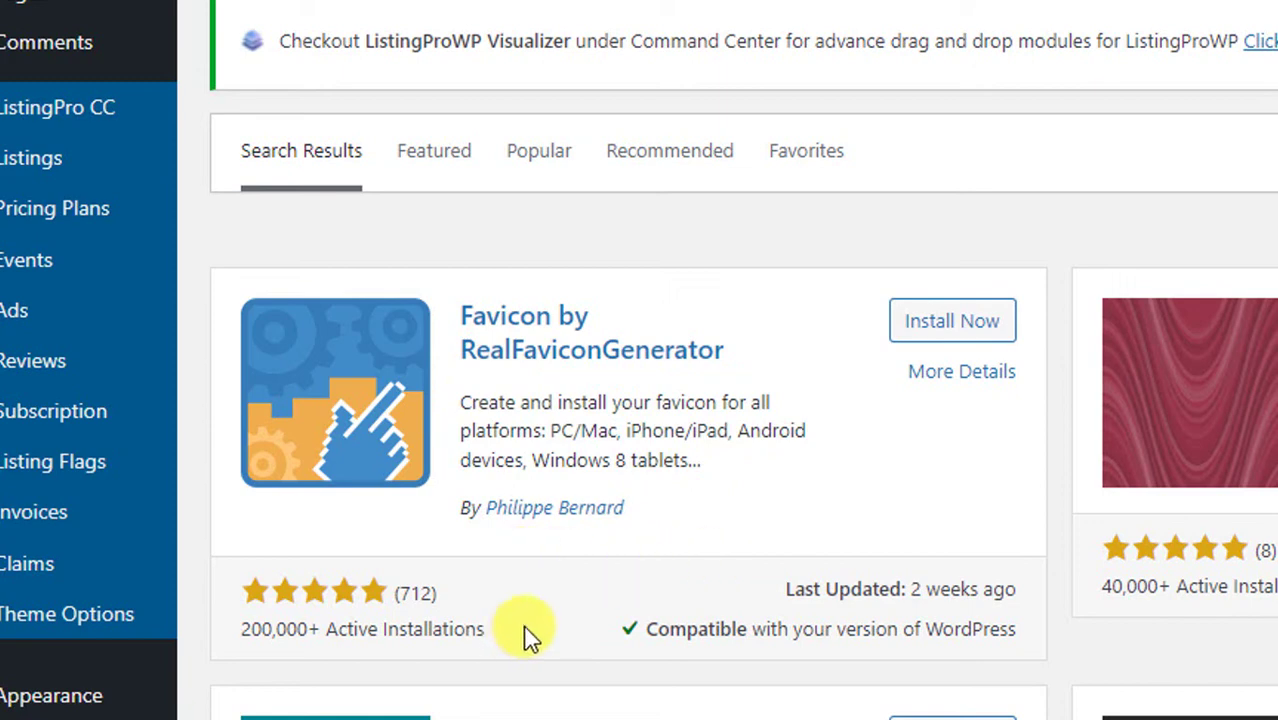
pyautogui.doubleClick(468, 594)
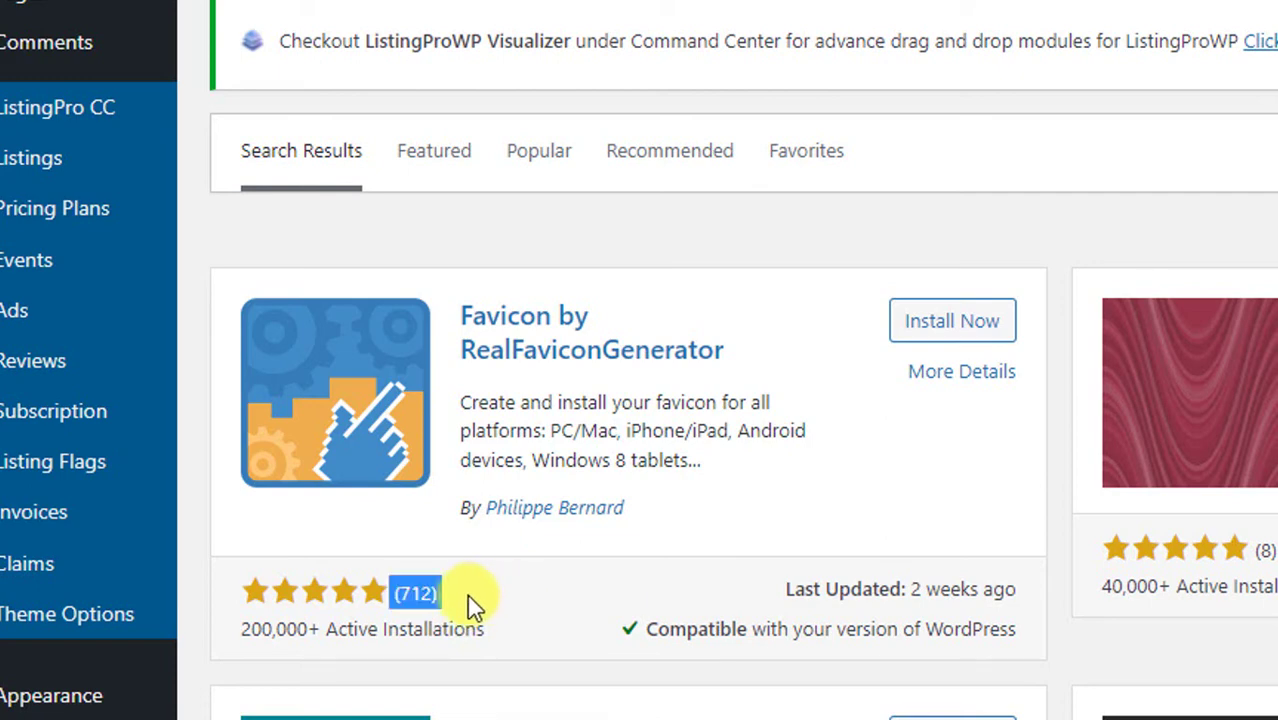
pyautogui.click(546, 605)
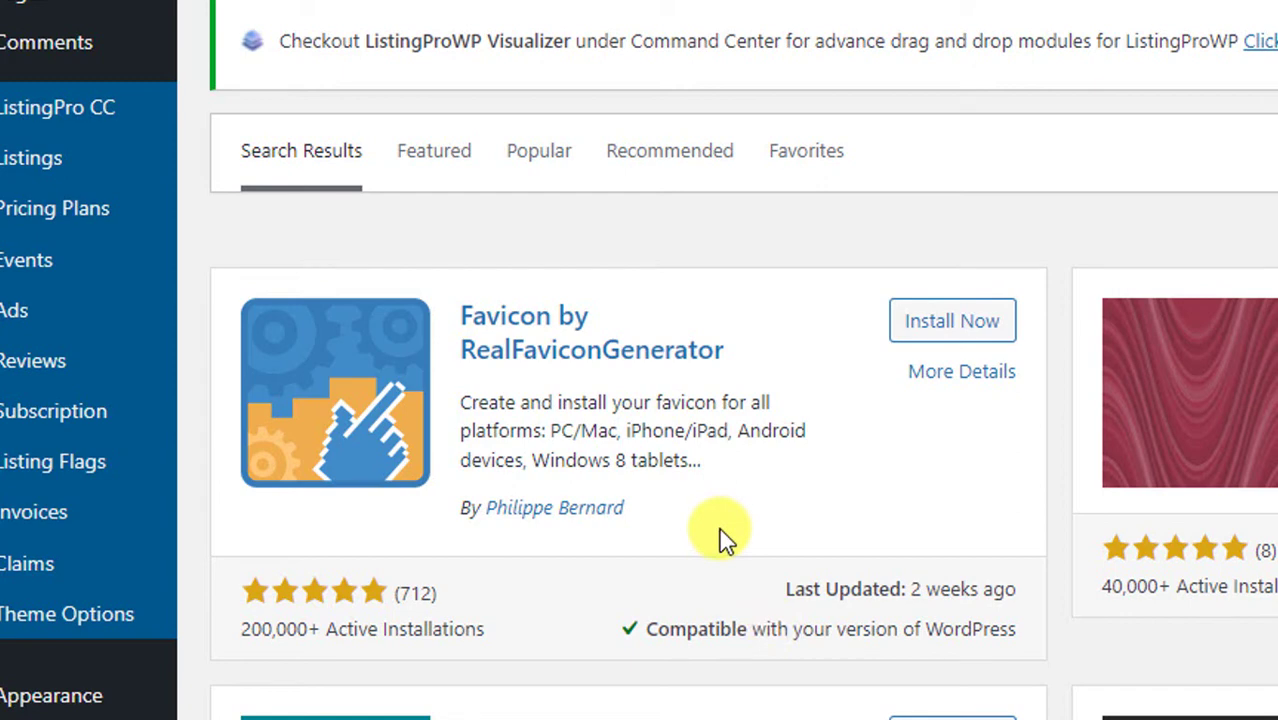
pyautogui.click(955, 322)
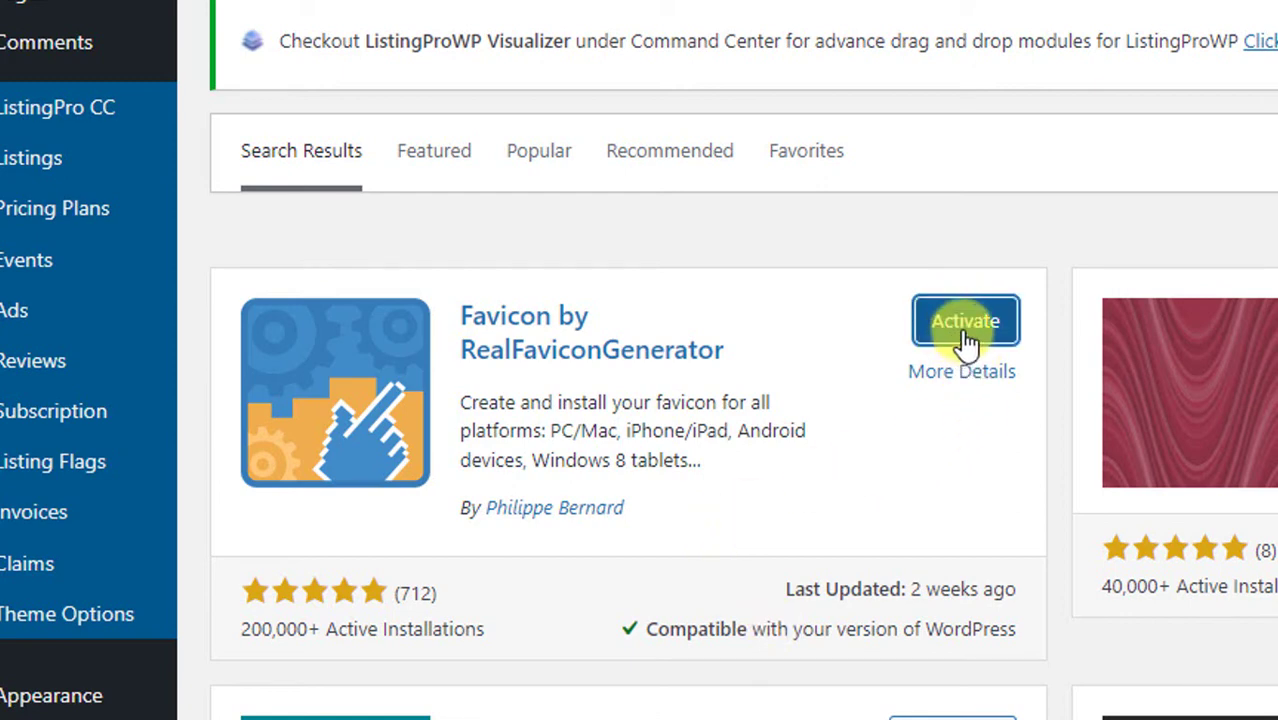
pyautogui.click(964, 333)
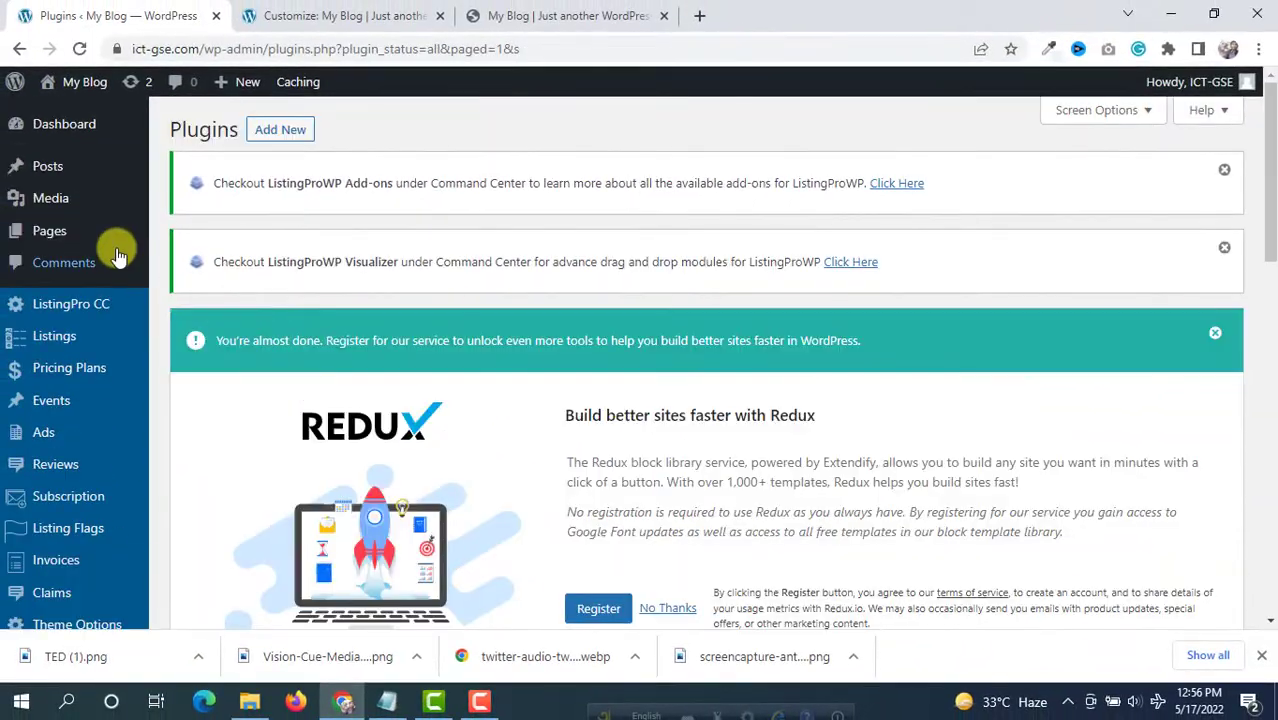
# Open the new Appearance > Favicon settings page from the sidebar
pyautogui.scroll(-1, 118, 252)
pyautogui.scroll(-3, 118, 252)
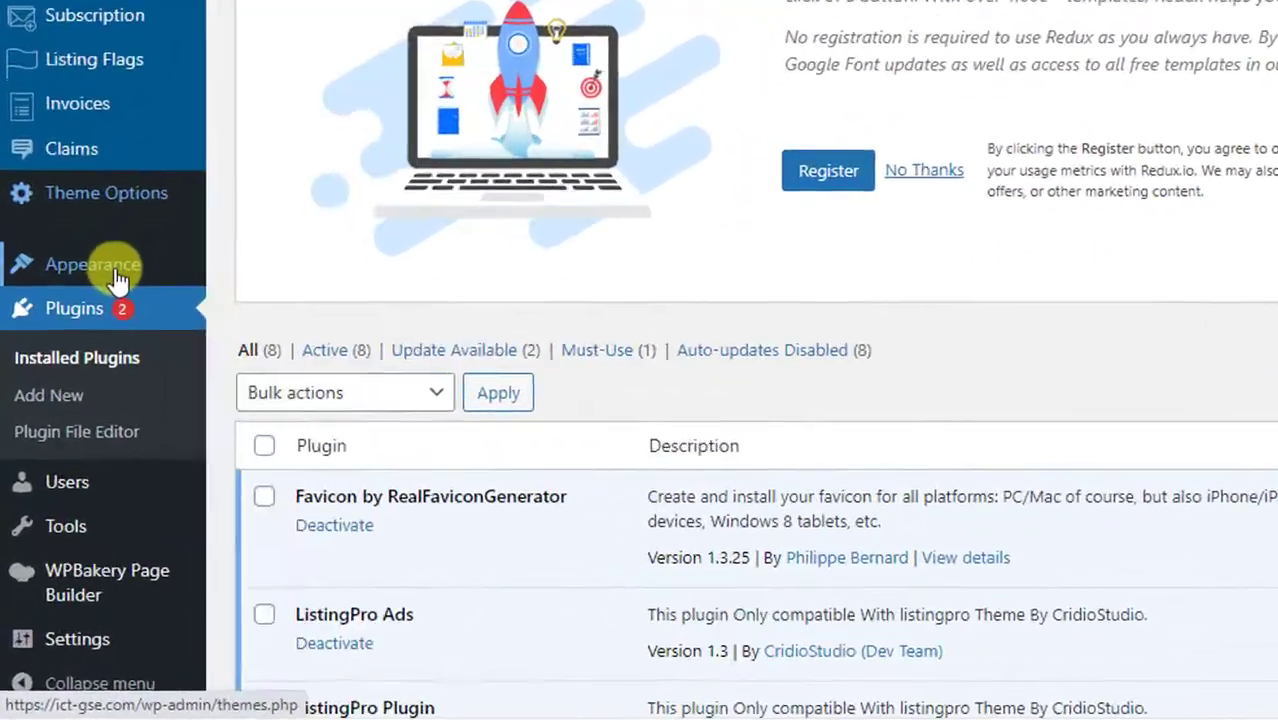
pyautogui.moveTo(88, 309)
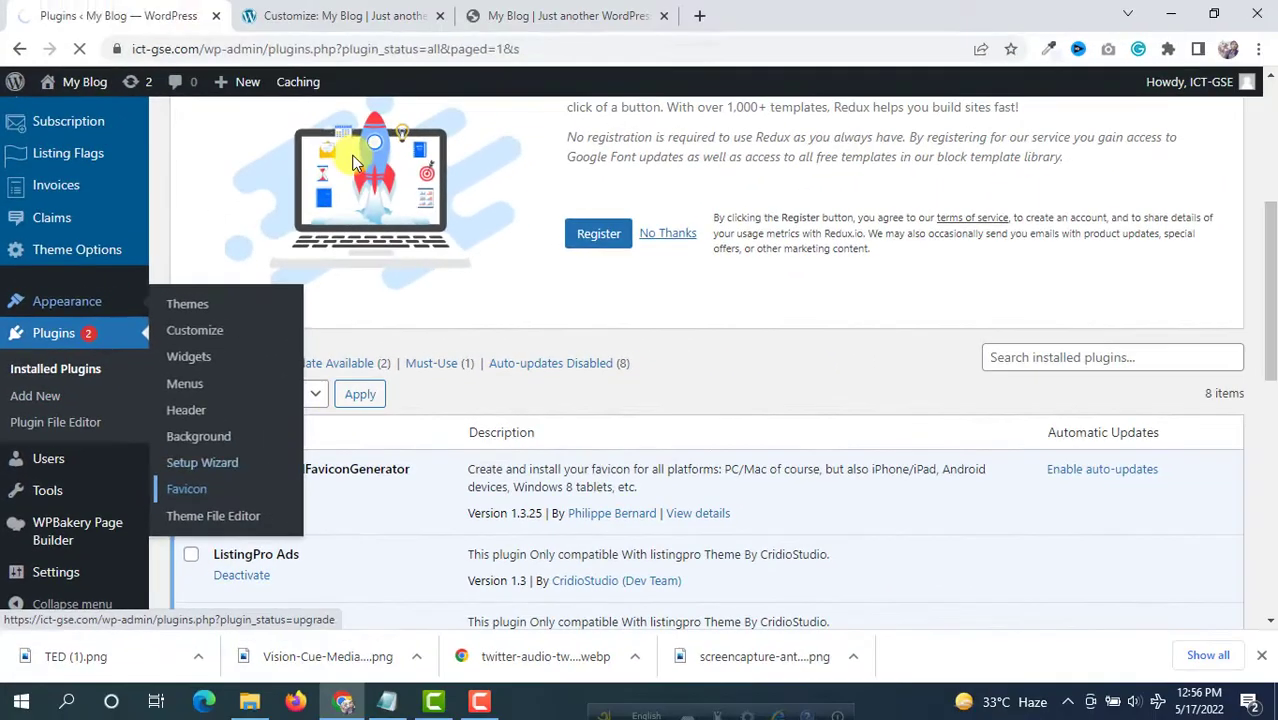
pyautogui.click(322, 565)
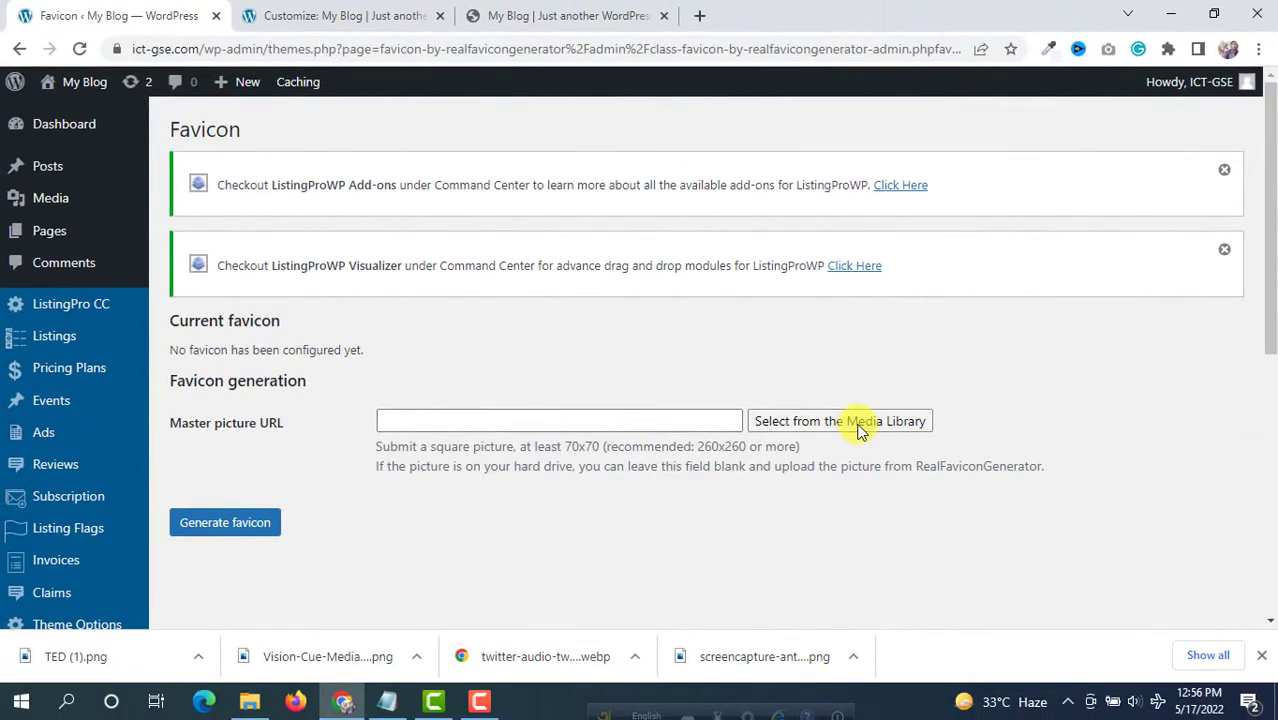
# Upload TED (1).png to the Media Library and select it as the favicon master picture
pyautogui.click(859, 426)
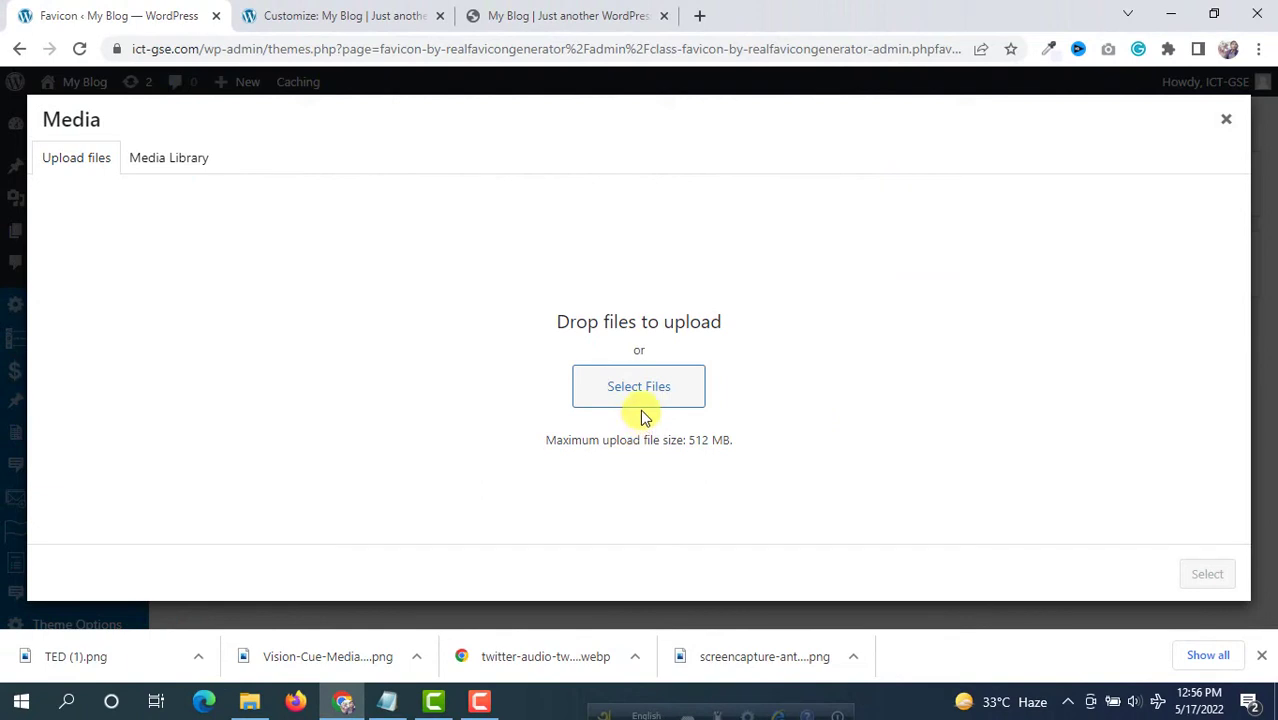
pyautogui.click(165, 160)
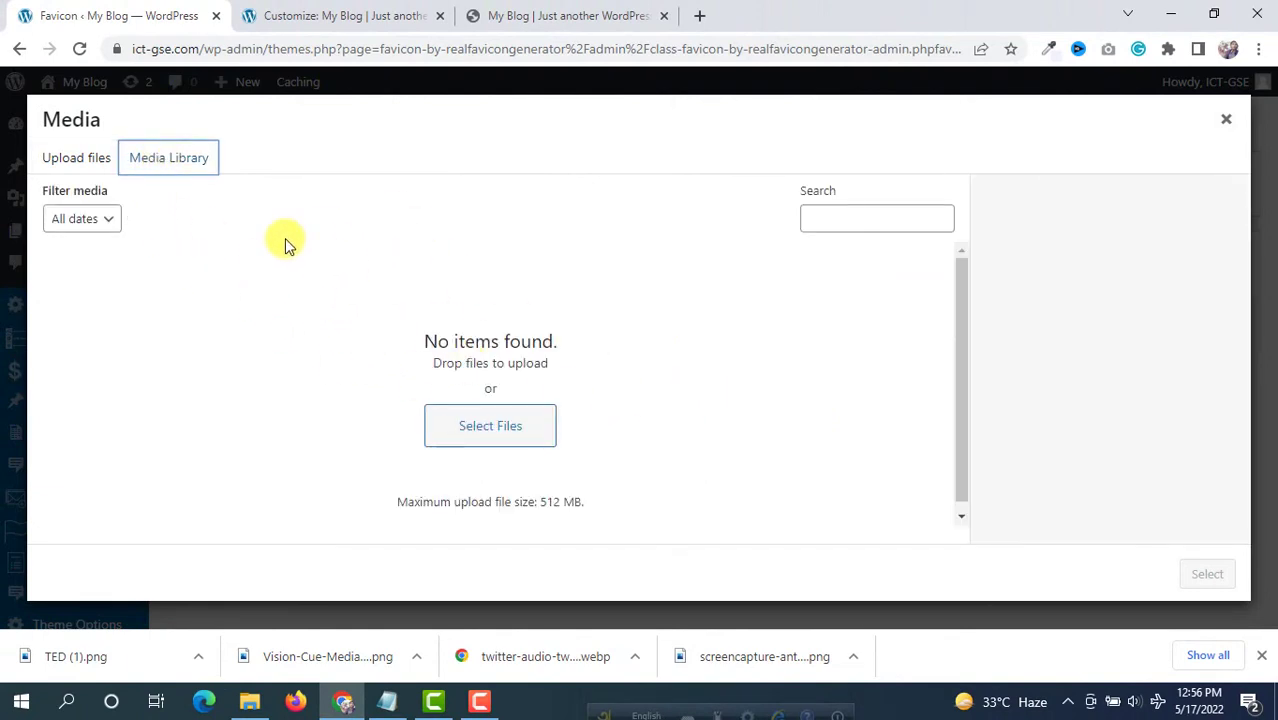
pyautogui.click(80, 162)
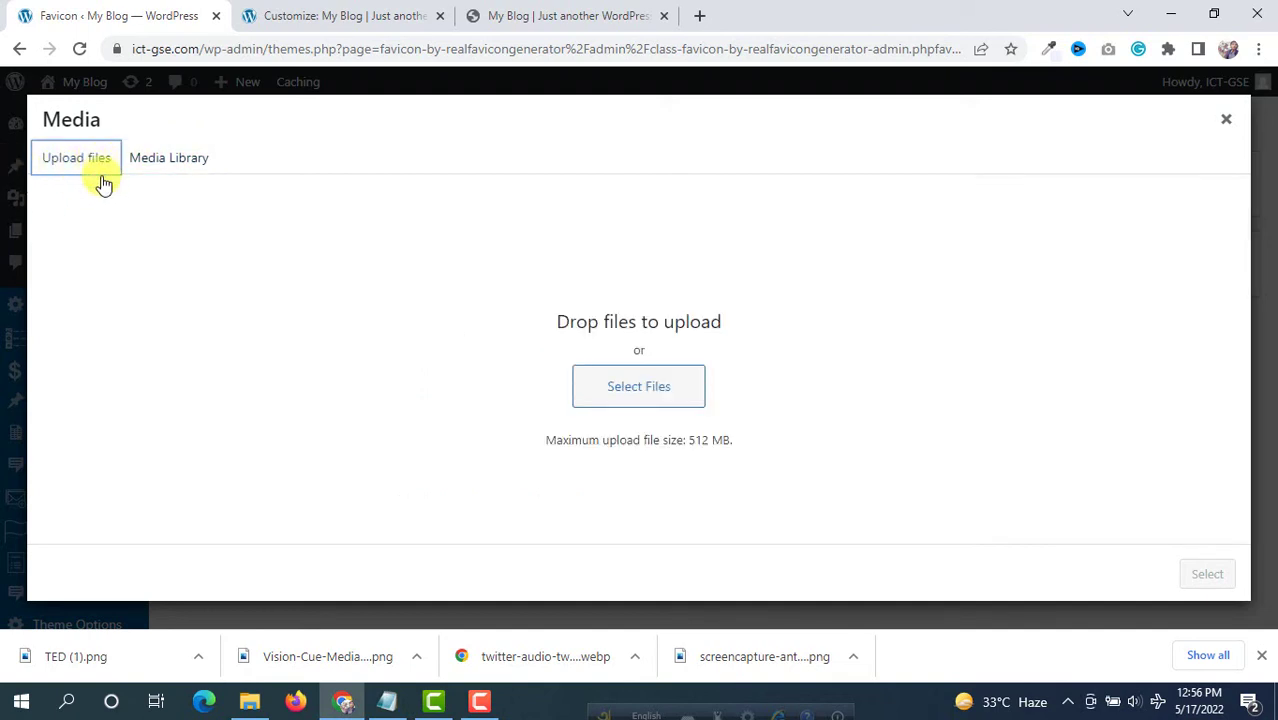
pyautogui.click(648, 398)
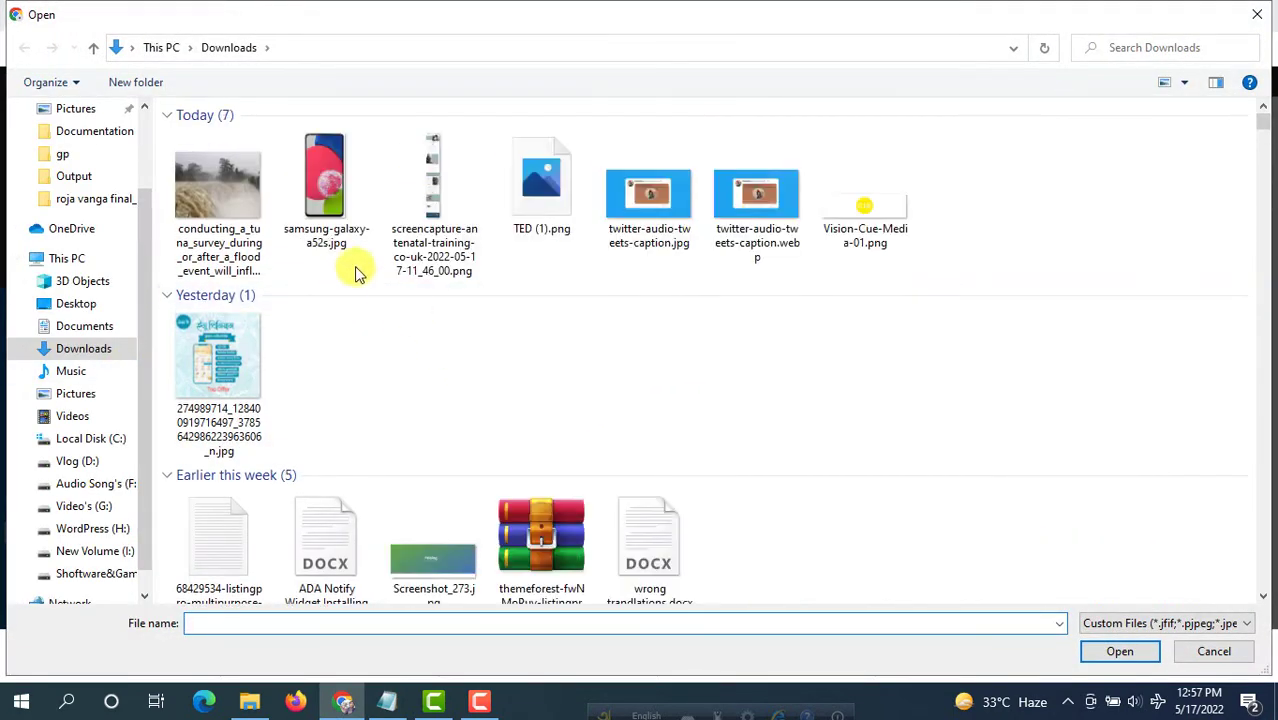
pyautogui.click(536, 195)
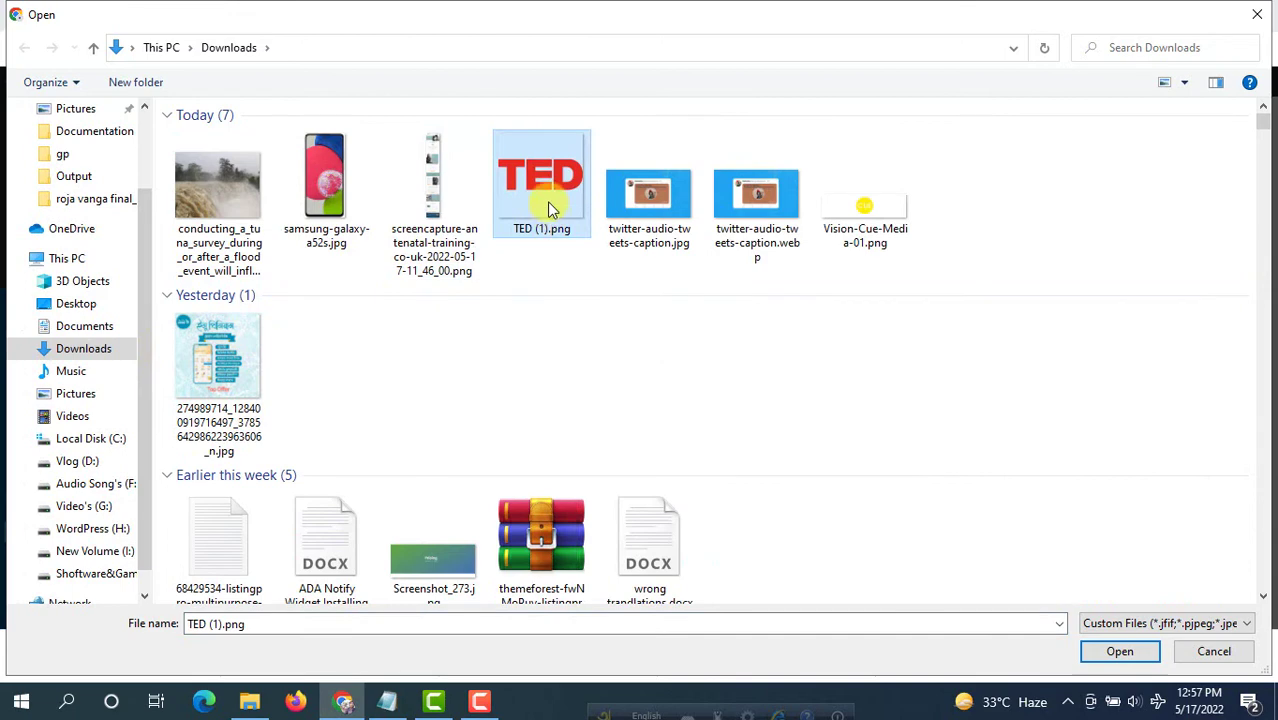
pyautogui.click(1120, 655)
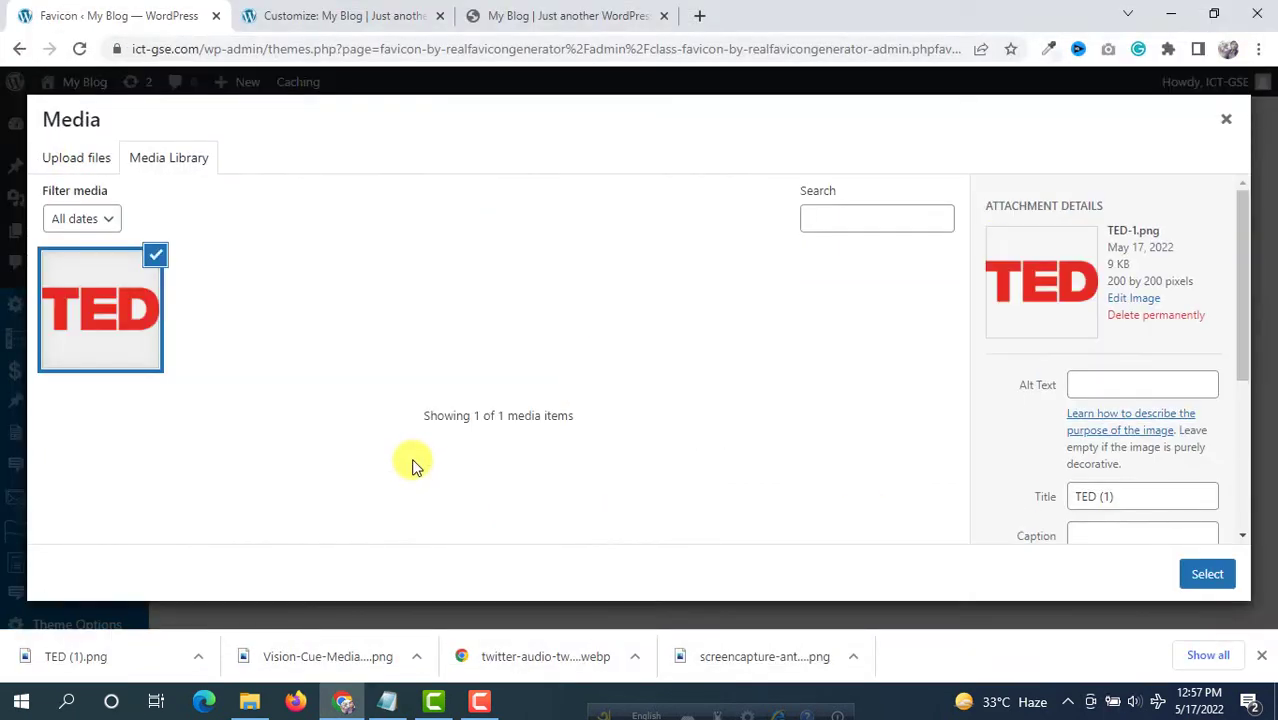
pyautogui.click(1205, 573)
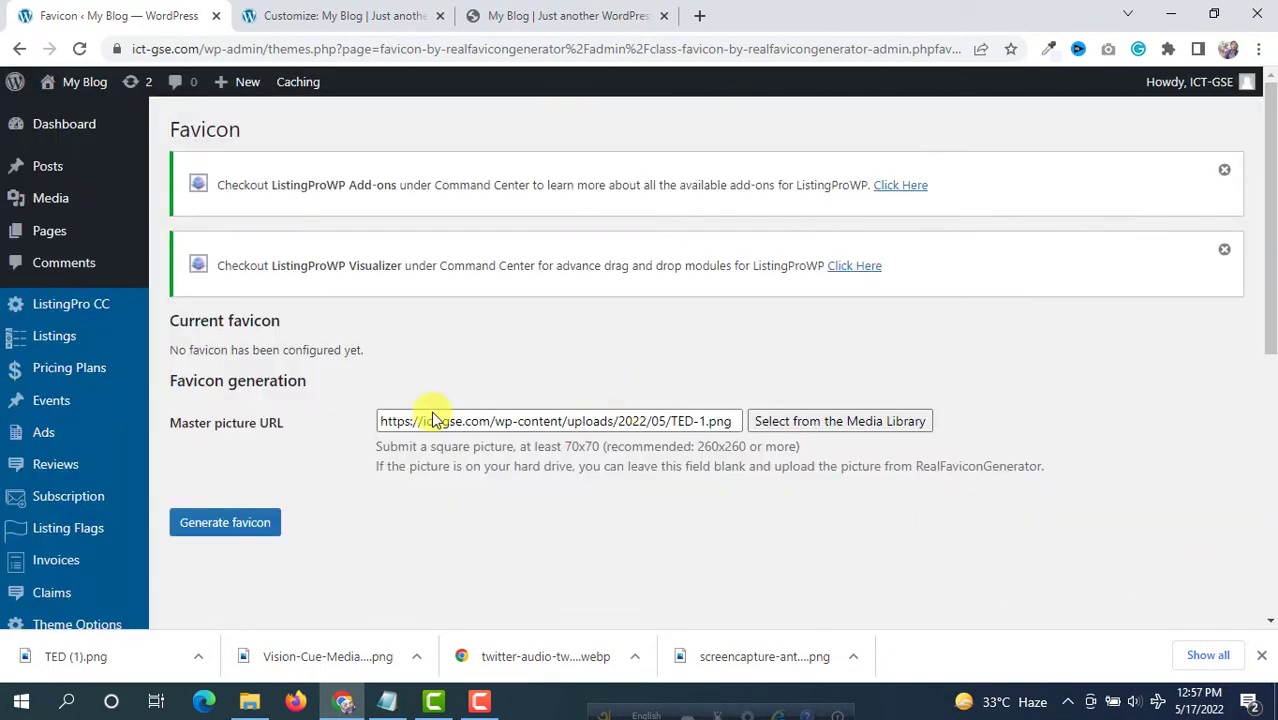
# Generate the favicon from TED-1.png, continuing despite its 200x200 size
pyautogui.click(238, 535)
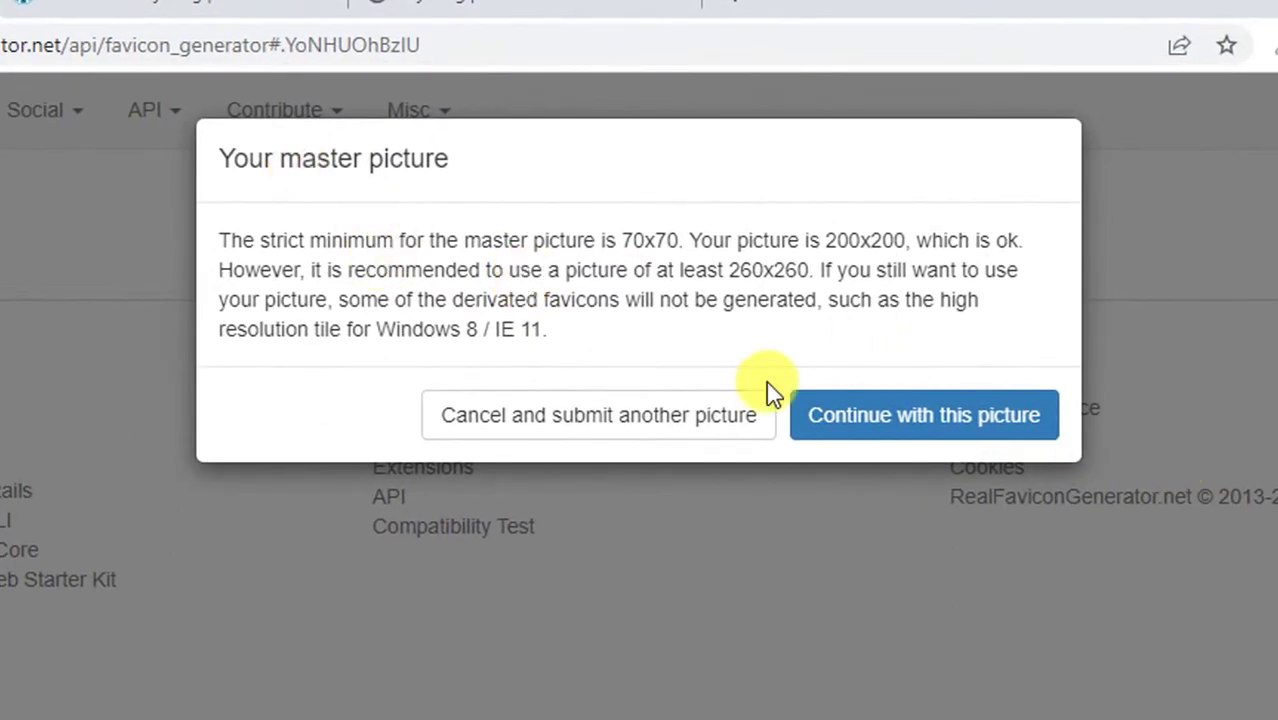
pyautogui.click(905, 447)
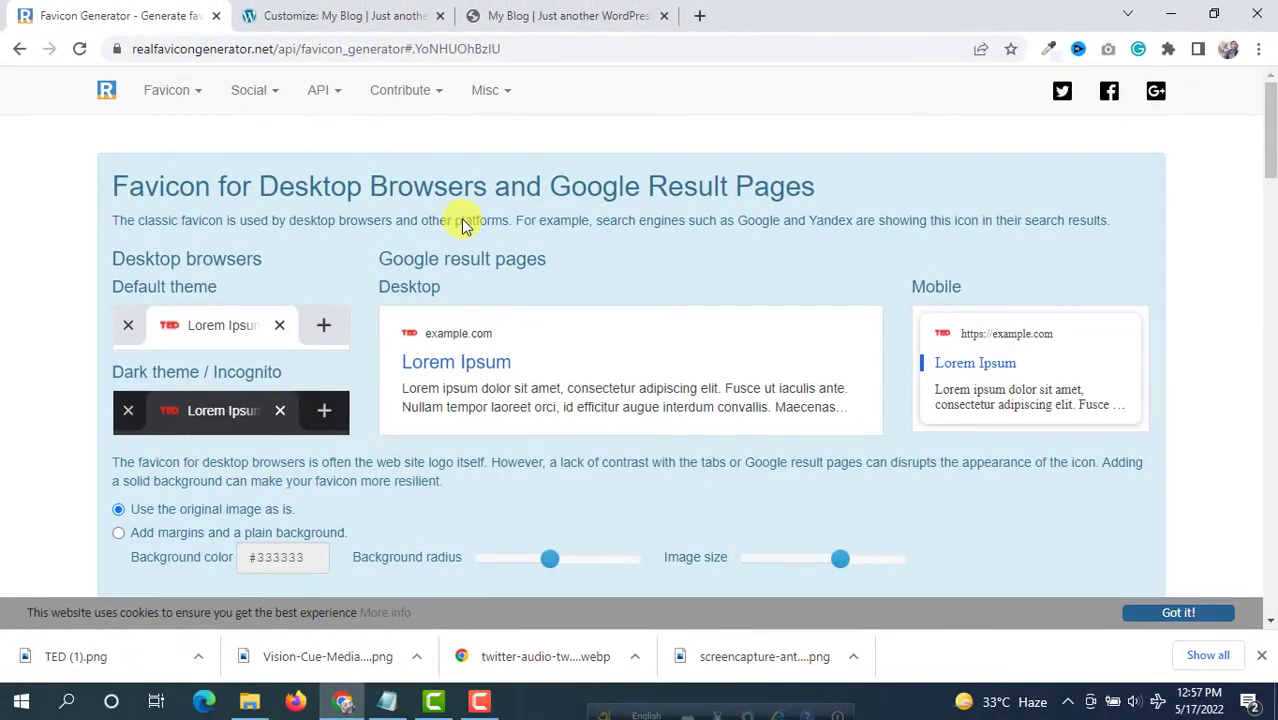
# Keep every platform's default settings and generate the favicons and HTML code
pyautogui.scroll(-2, 463, 222)
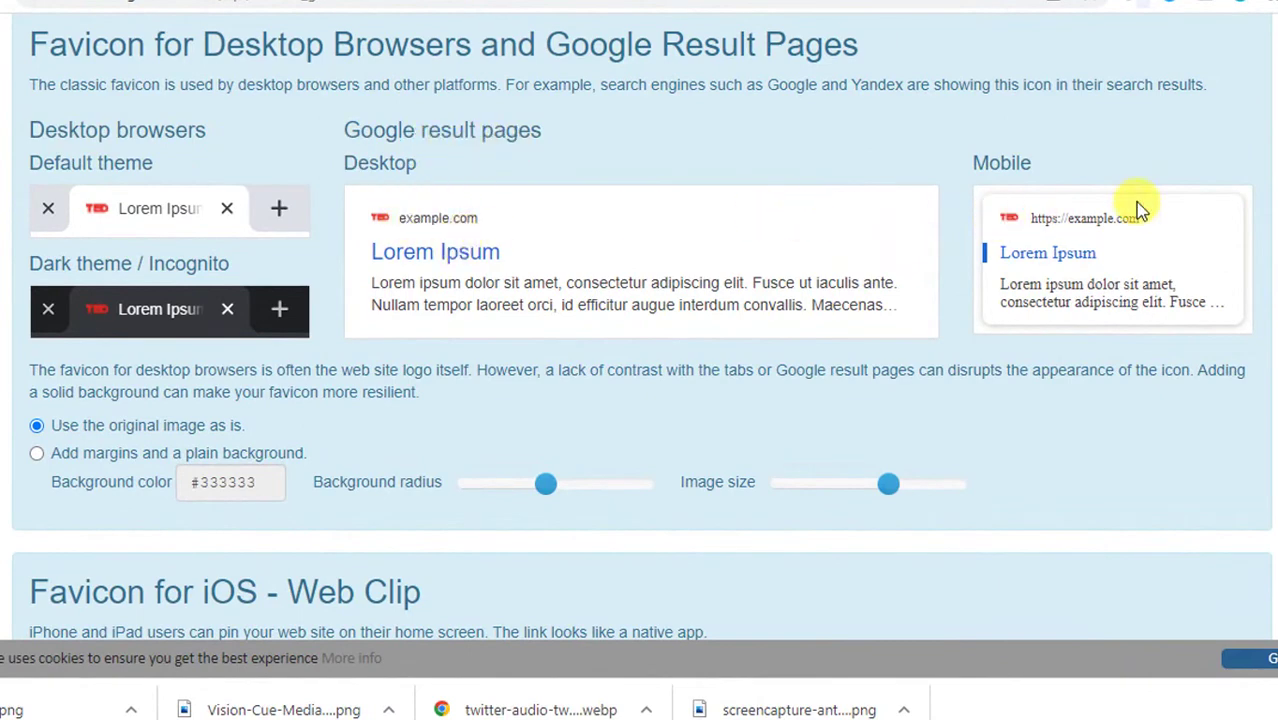
pyautogui.scroll(-3, 565, 221)
pyautogui.scroll(-1, 560, 222)
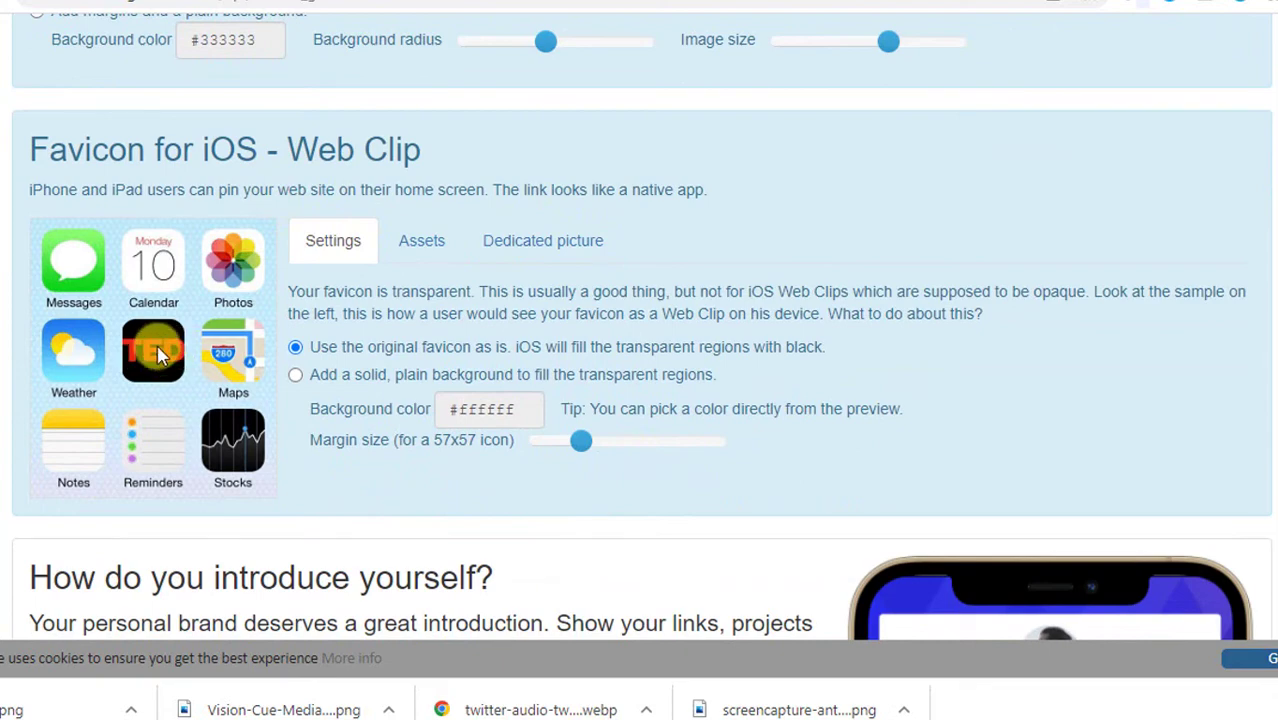
pyautogui.scroll(-2, 157, 355)
pyautogui.scroll(-4, 214, 171)
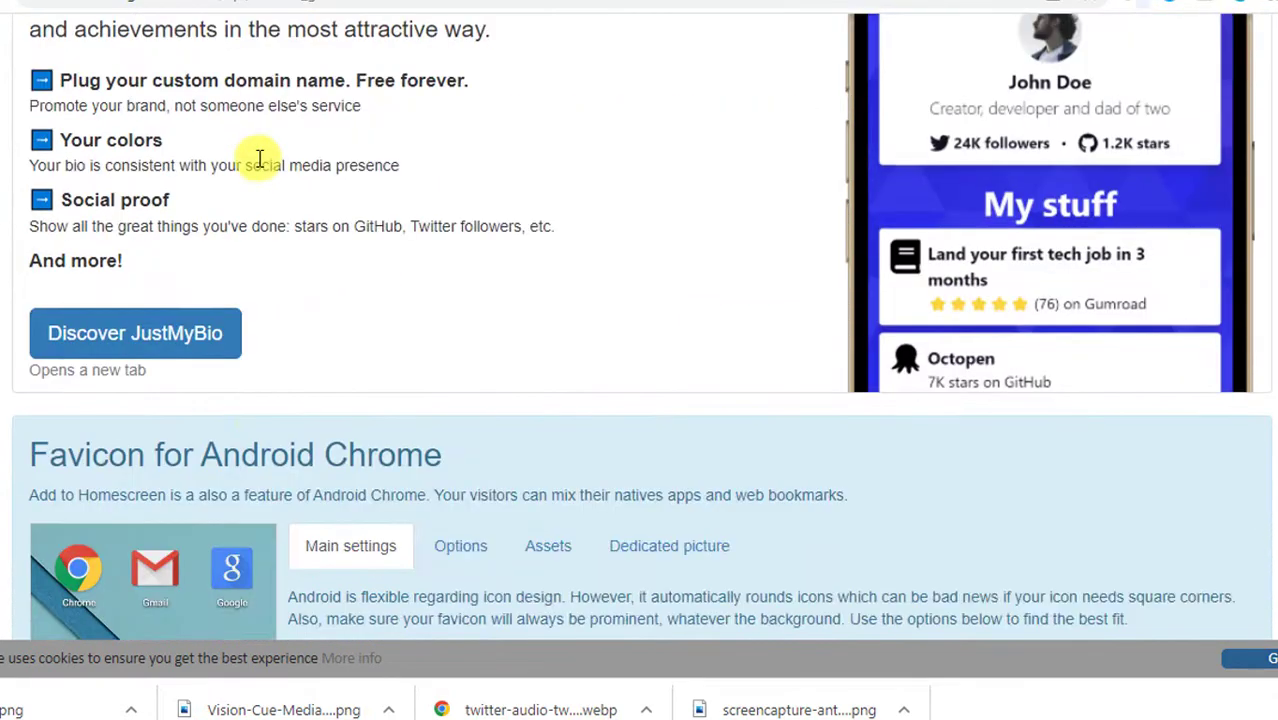
pyautogui.scroll(-4, 259, 160)
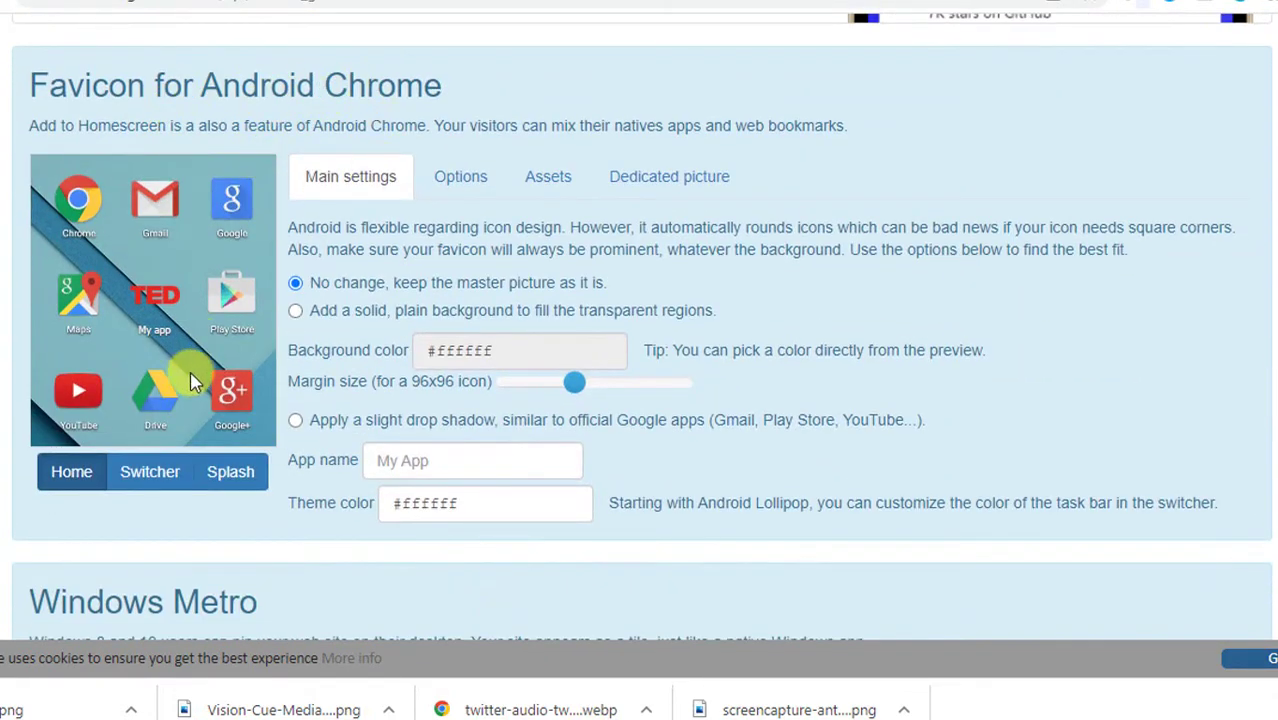
pyautogui.scroll(-3, 280, 287)
pyautogui.scroll(-1, 250, 250)
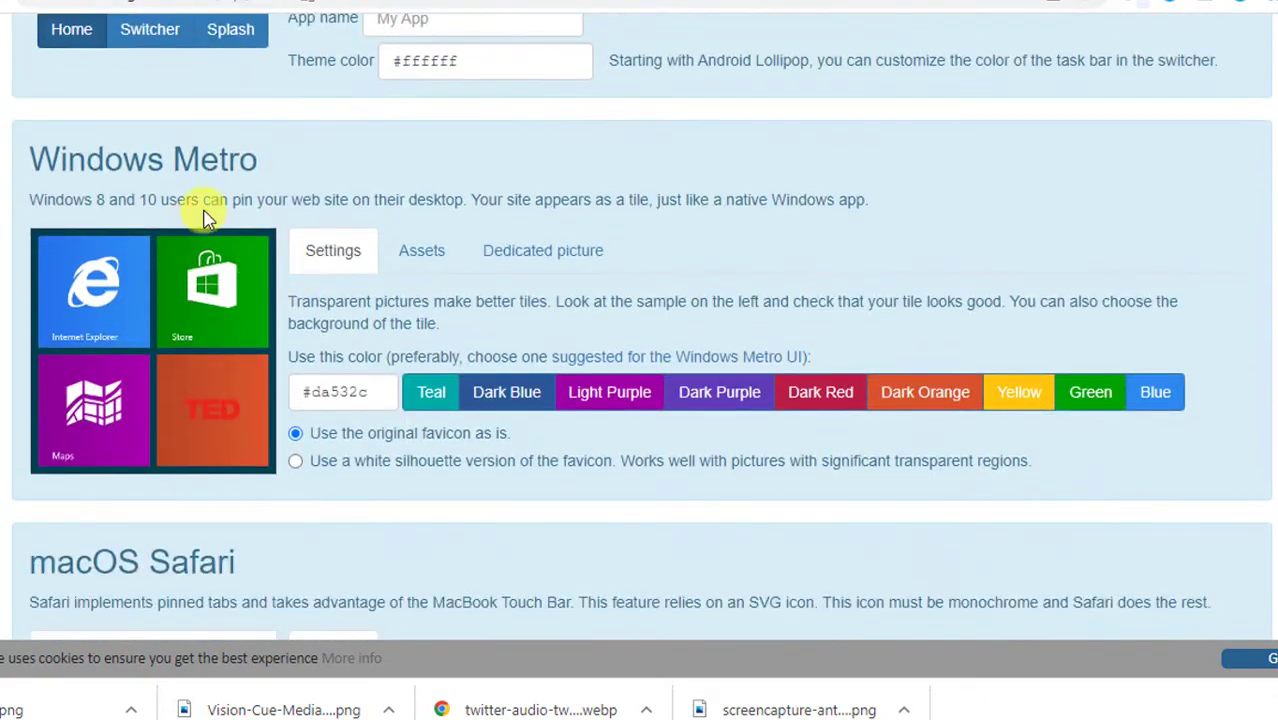
pyautogui.scroll(-5, 269, 178)
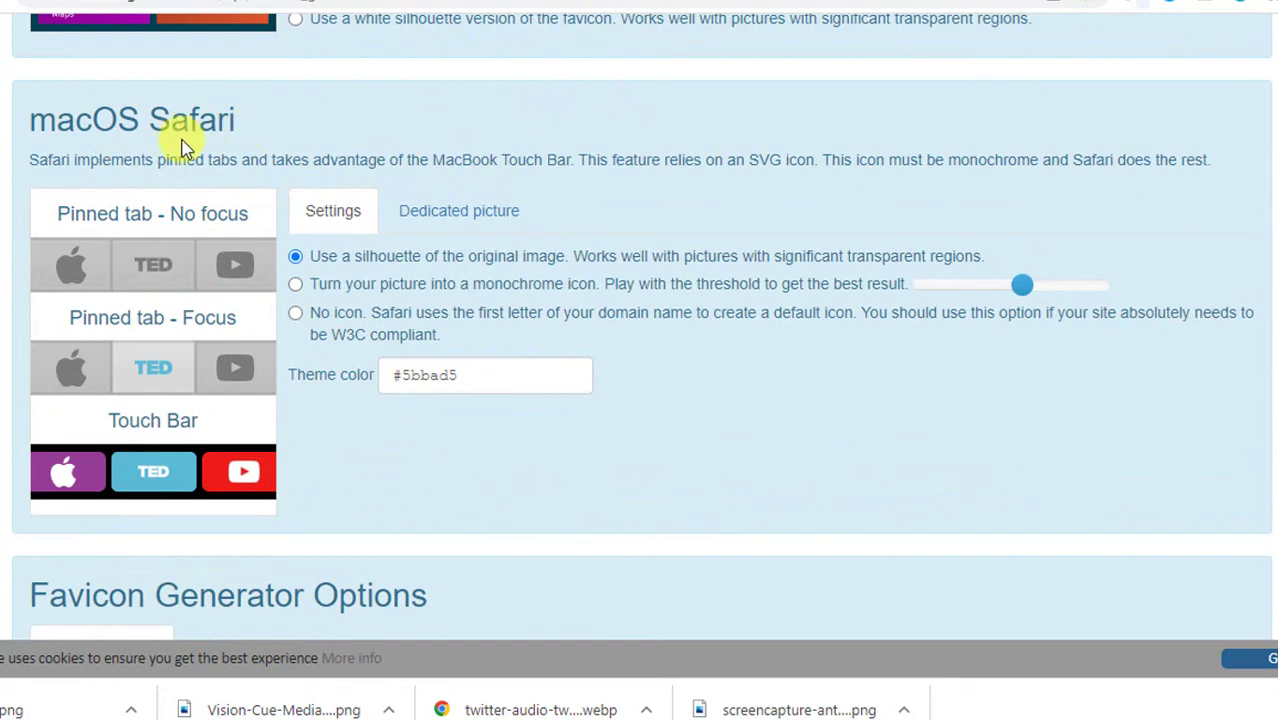
pyautogui.scroll(-5, 371, 348)
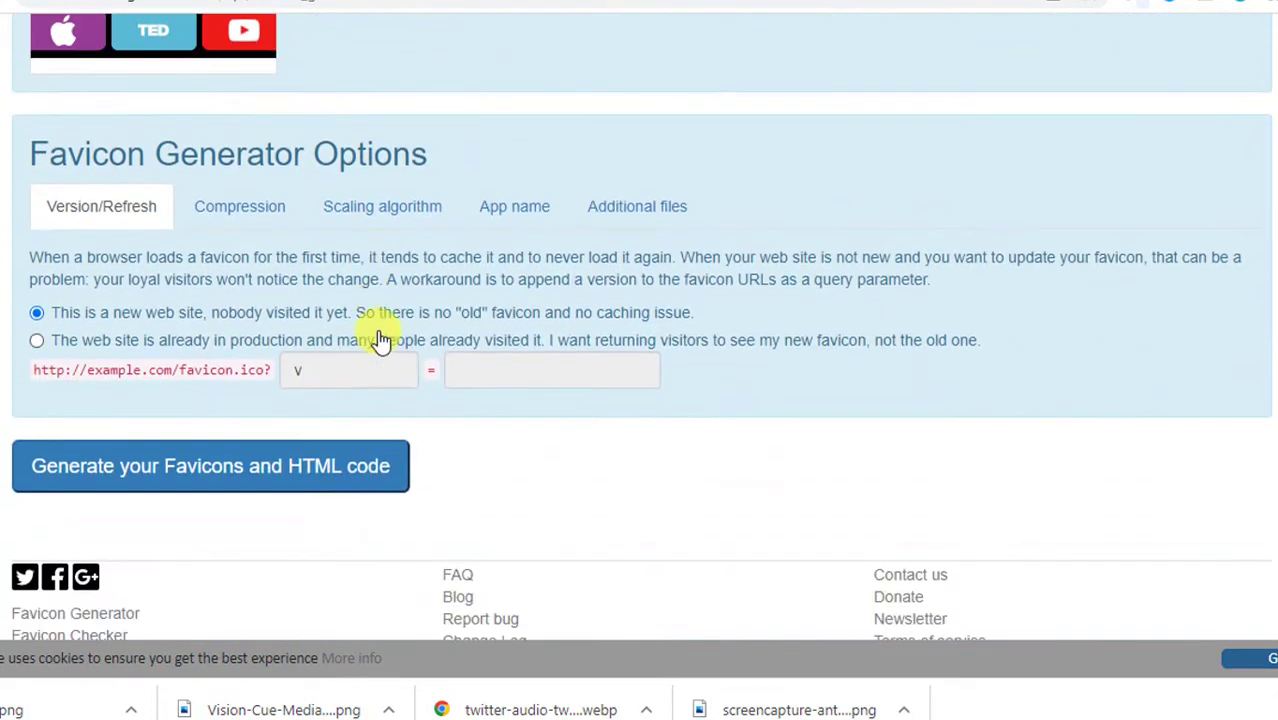
pyautogui.scroll(-1, 658, 255)
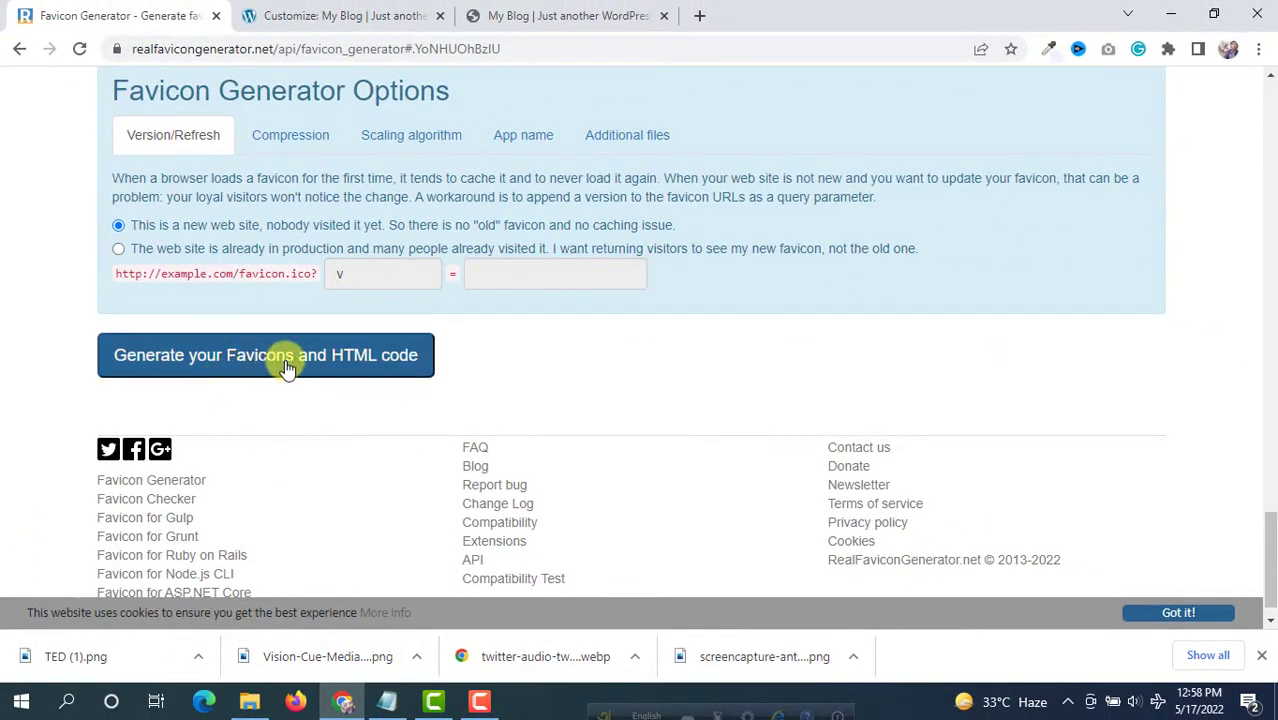
pyautogui.click(308, 365)
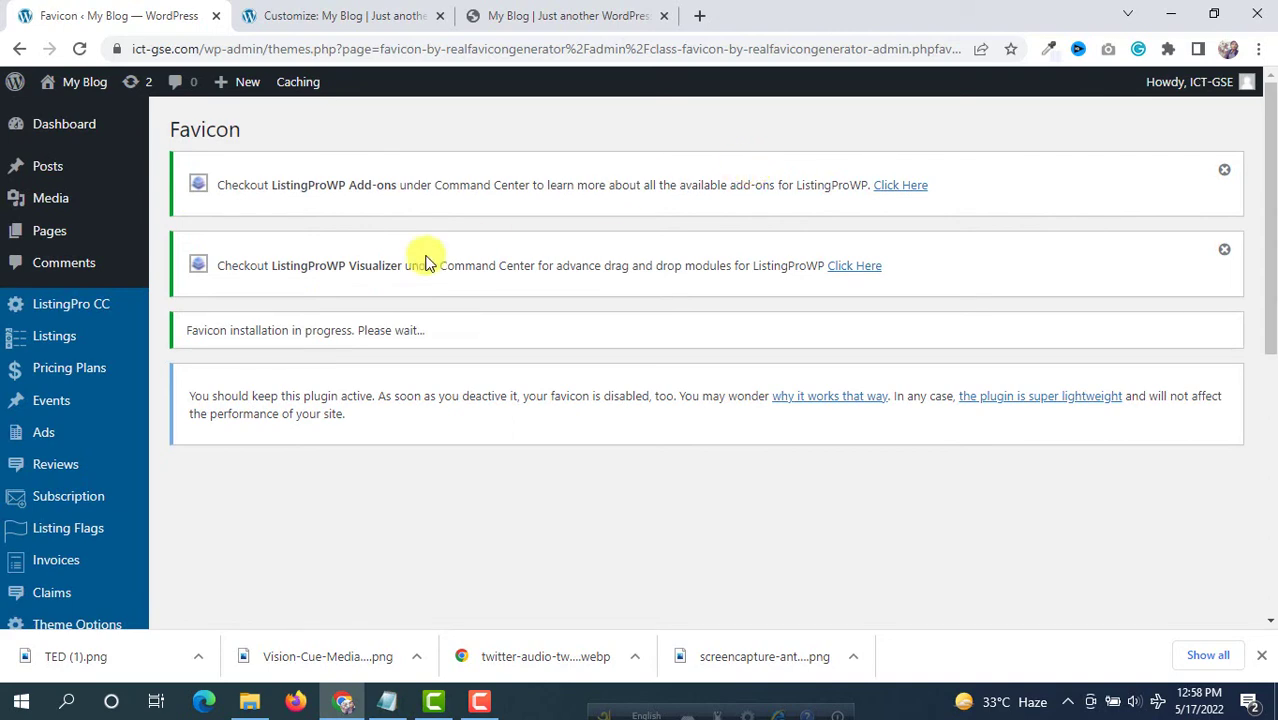
# Review the installed TED favicon previews for iOS, Desktop, Windows, Android Chrome and Safari
pyautogui.scroll(-1, 425, 262)
pyautogui.scroll(-2, 435, 267)
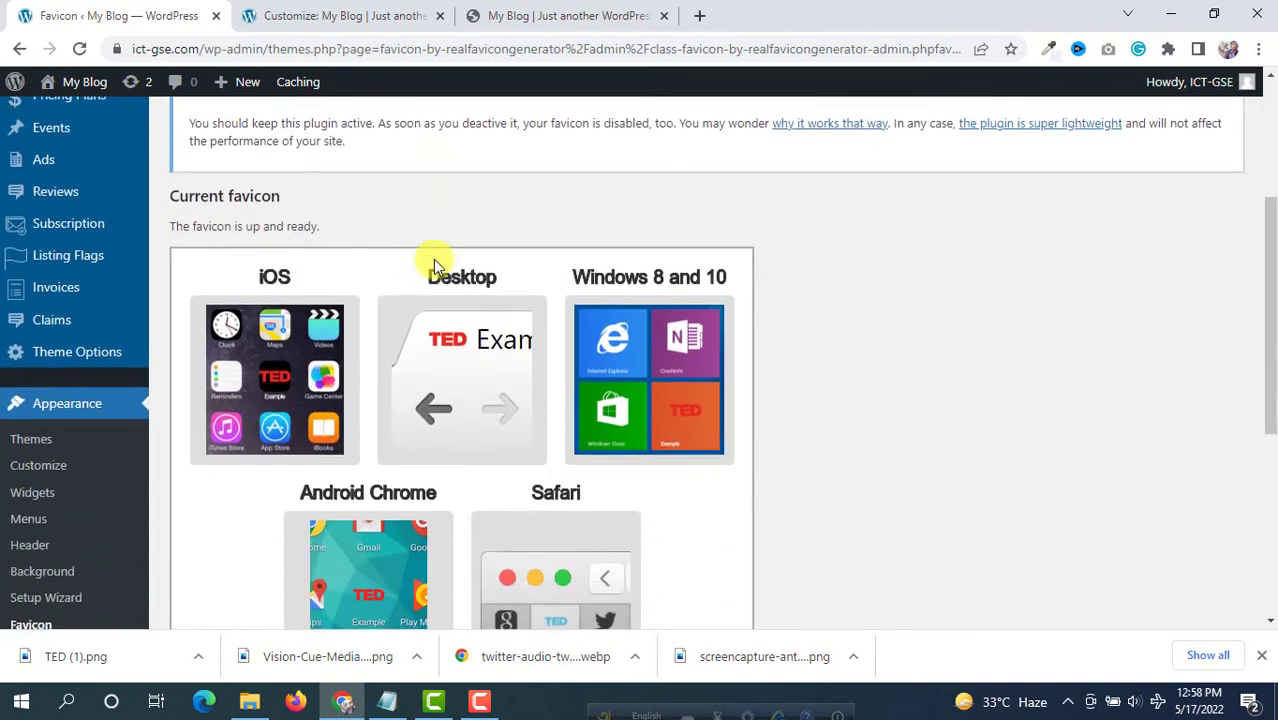
pyautogui.scroll(-4, 374, 335)
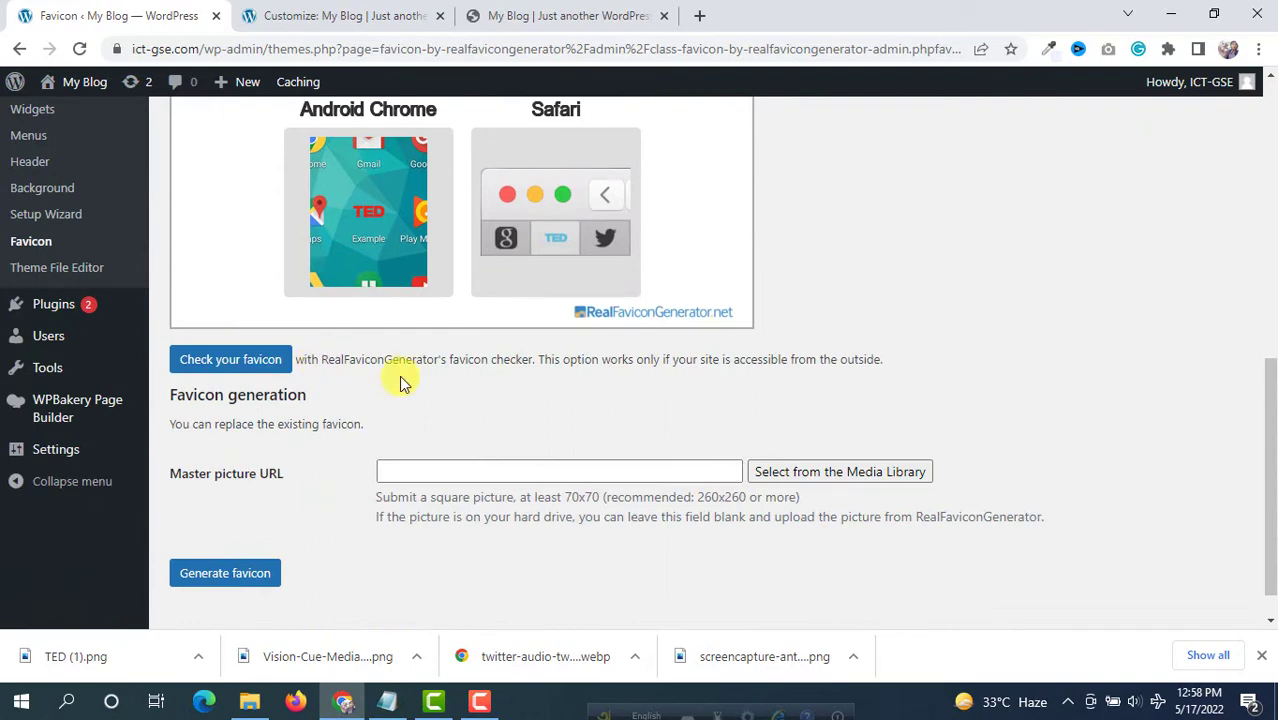
pyautogui.scroll(4, 452, 285)
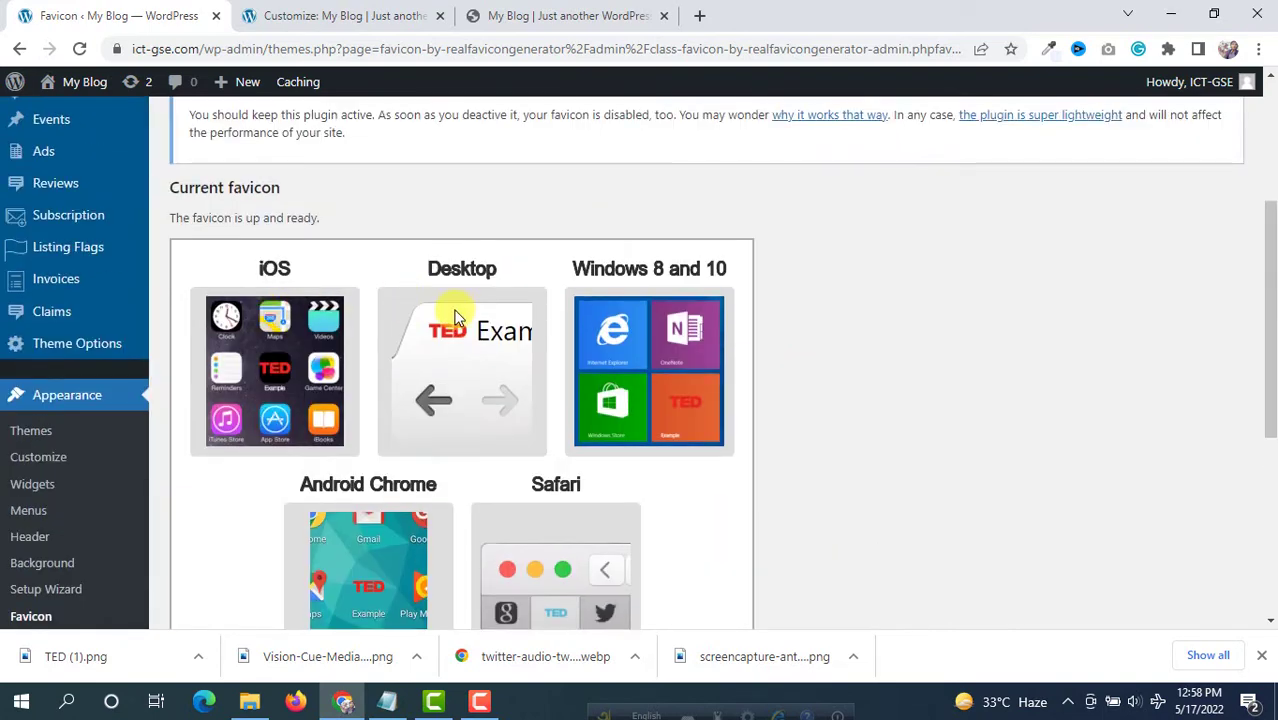
pyautogui.scroll(-2, 577, 290)
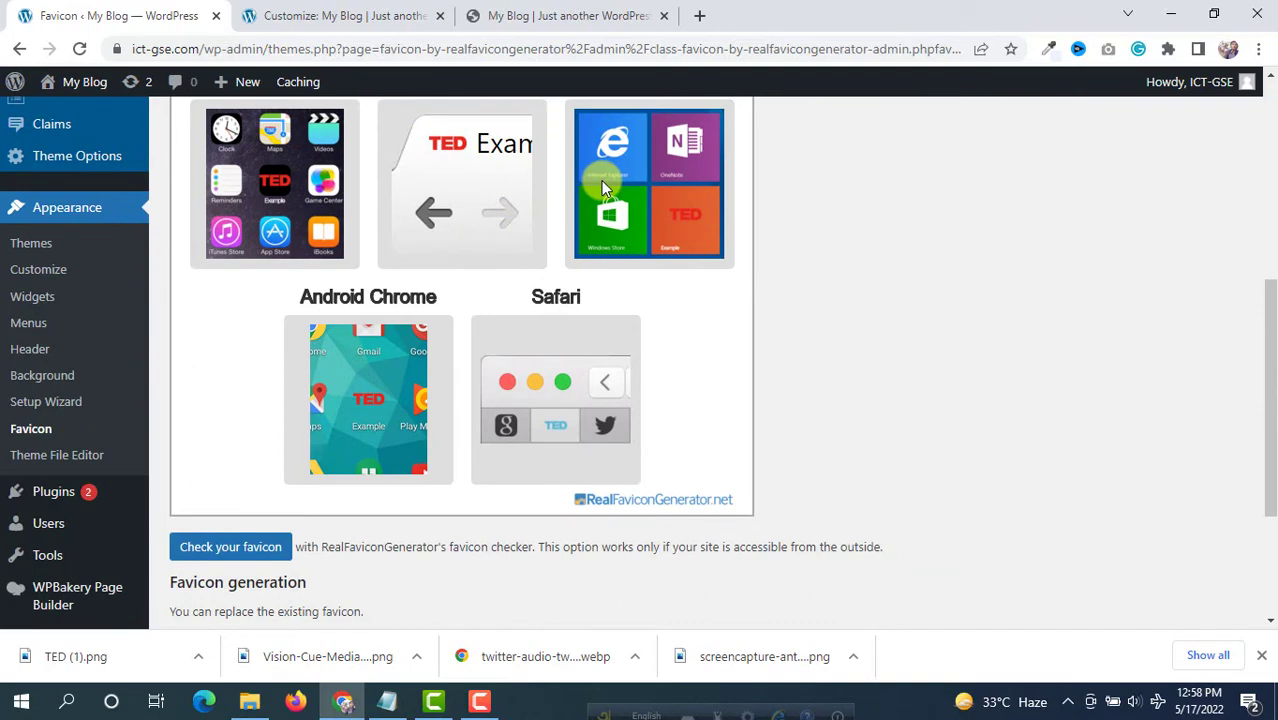
pyautogui.scroll(2, 603, 187)
pyautogui.scroll(-3, 603, 187)
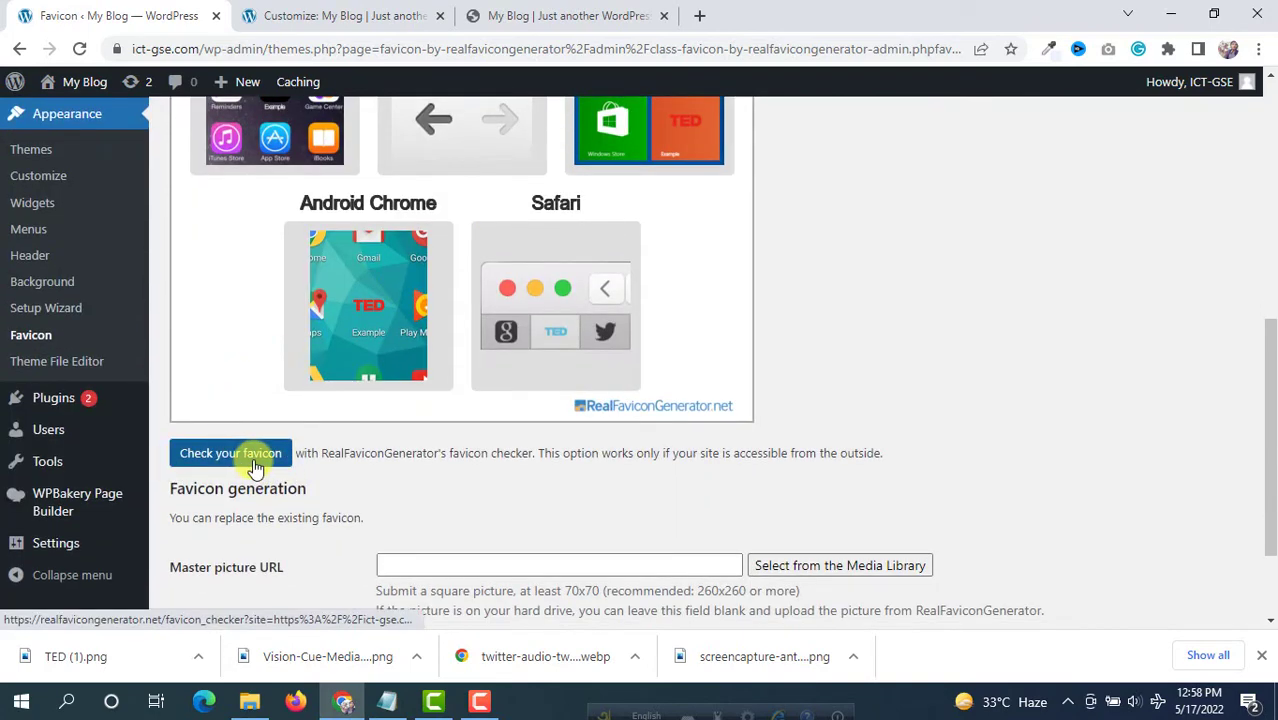
# Run the RealFaviconGenerator favicon checker on ict-gse.com
pyautogui.click(231, 453)
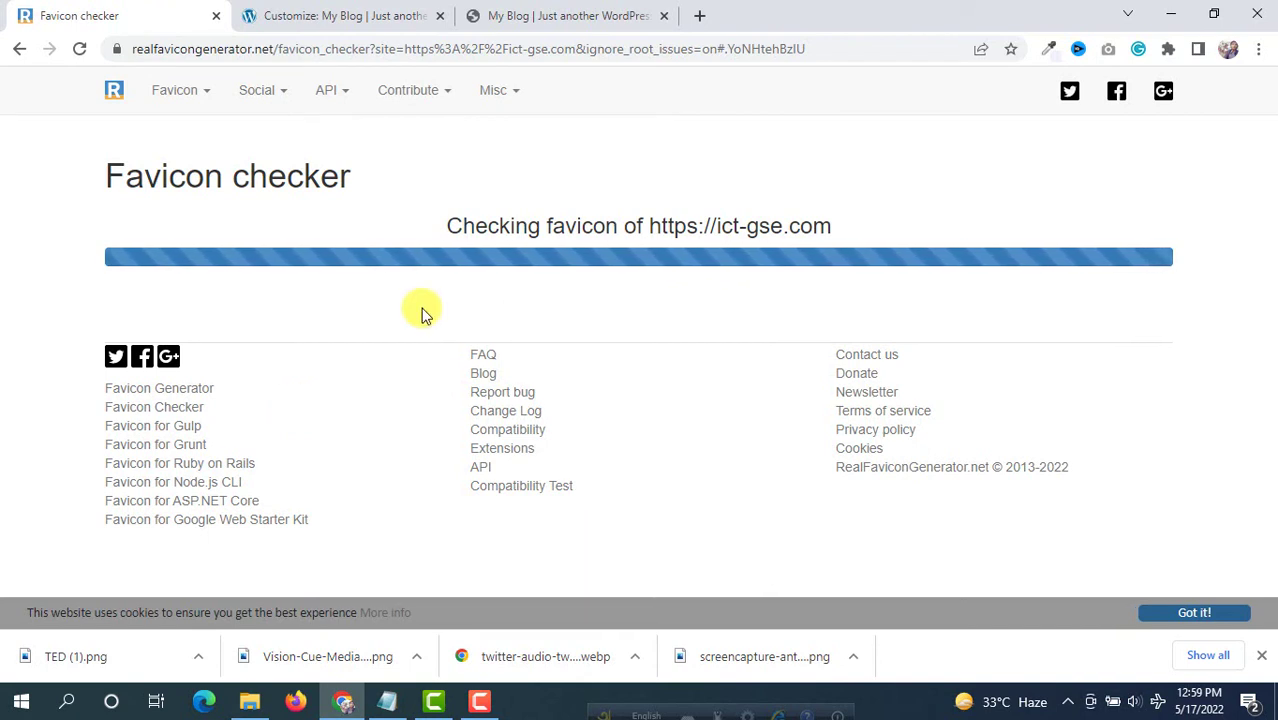
pyautogui.moveTo(448, 222); pyautogui.dragTo(491, 234)
pyautogui.click(379, 283)
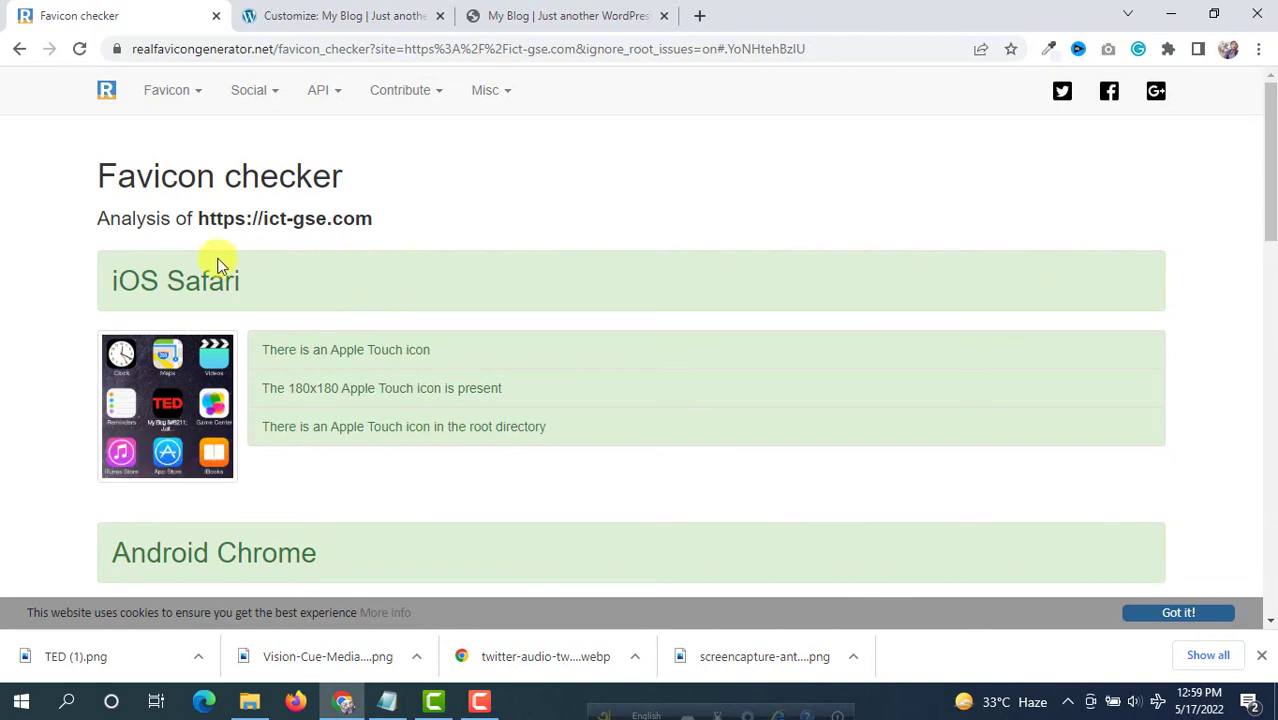
# Confirm iOS Safari, Android Chrome, Windows, Safari and desktop checks pass, then view the live My Blog site
pyautogui.scroll(-1, 177, 237)
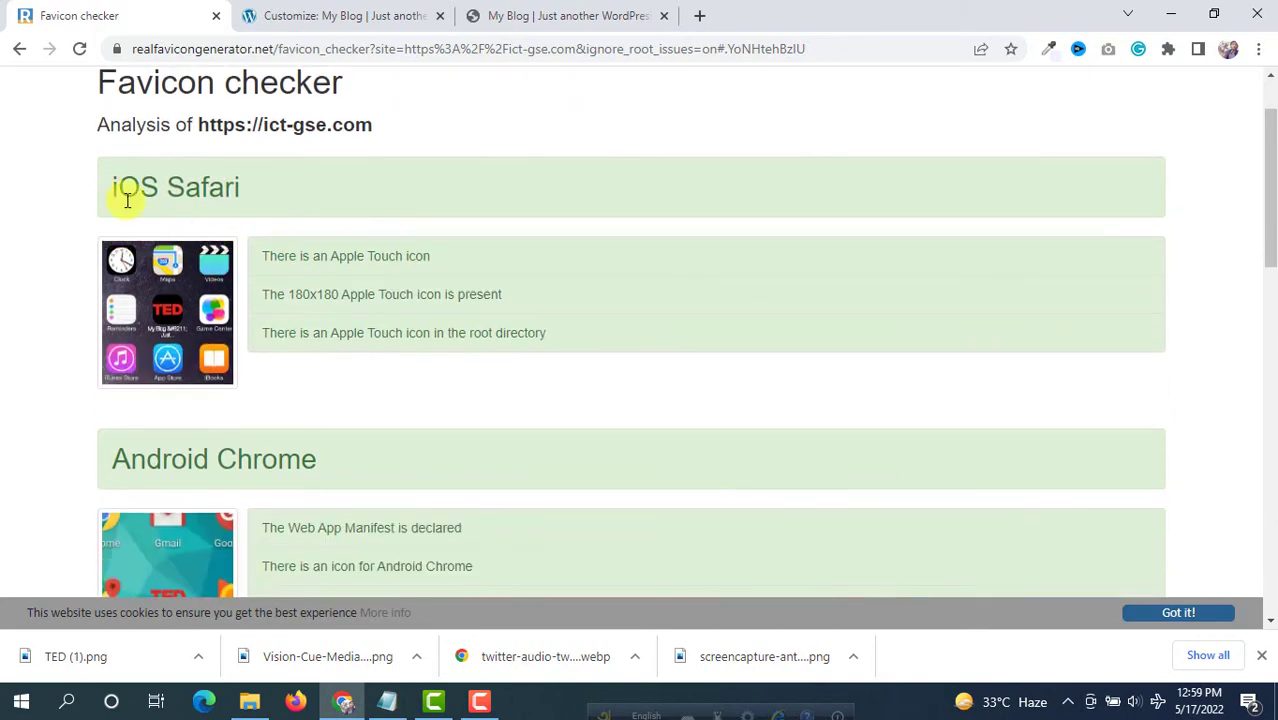
pyautogui.scroll(-3, 163, 228)
pyautogui.scroll(-2, 340, 225)
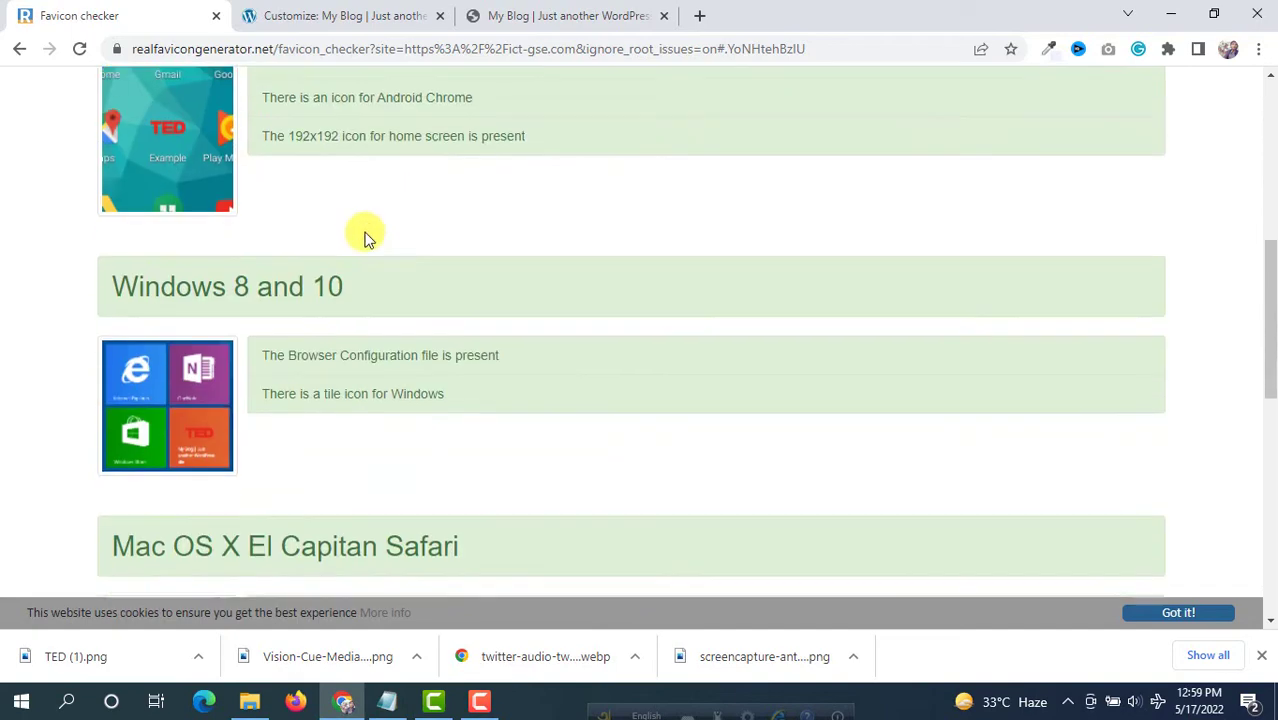
pyautogui.scroll(-4, 386, 290)
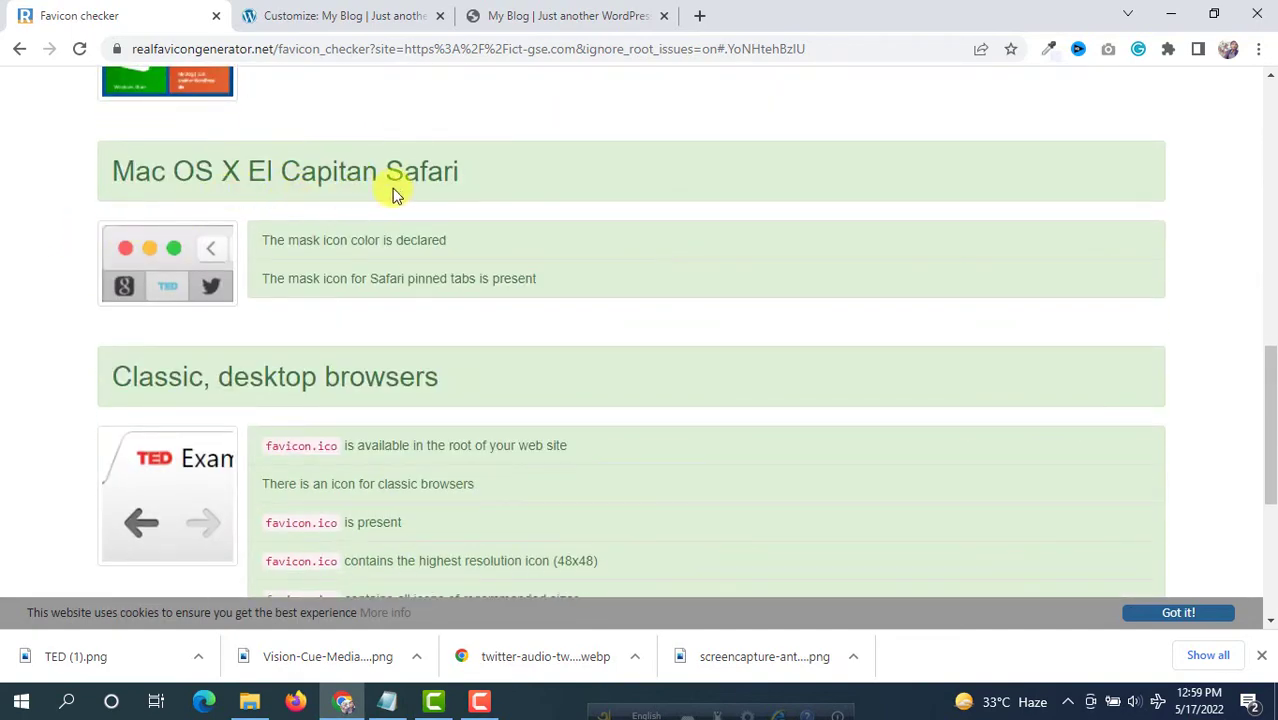
pyautogui.scroll(-1, 122, 283)
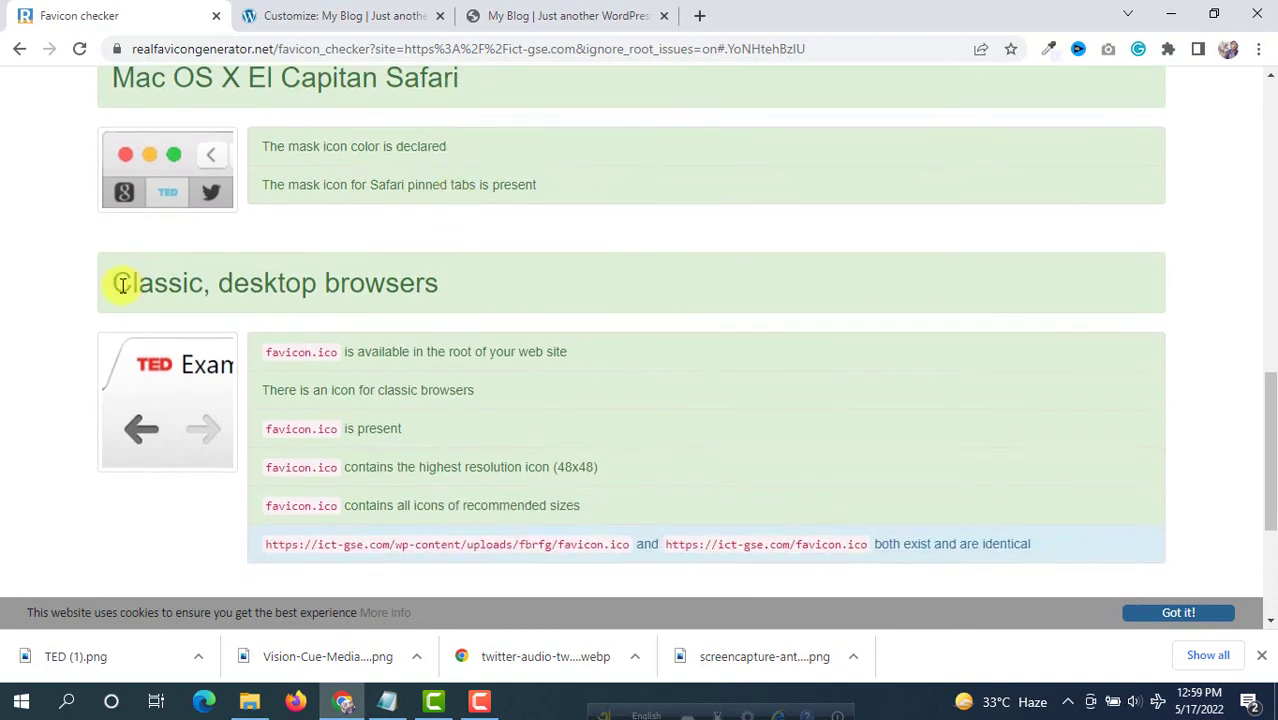
pyautogui.scroll(-3, 445, 288)
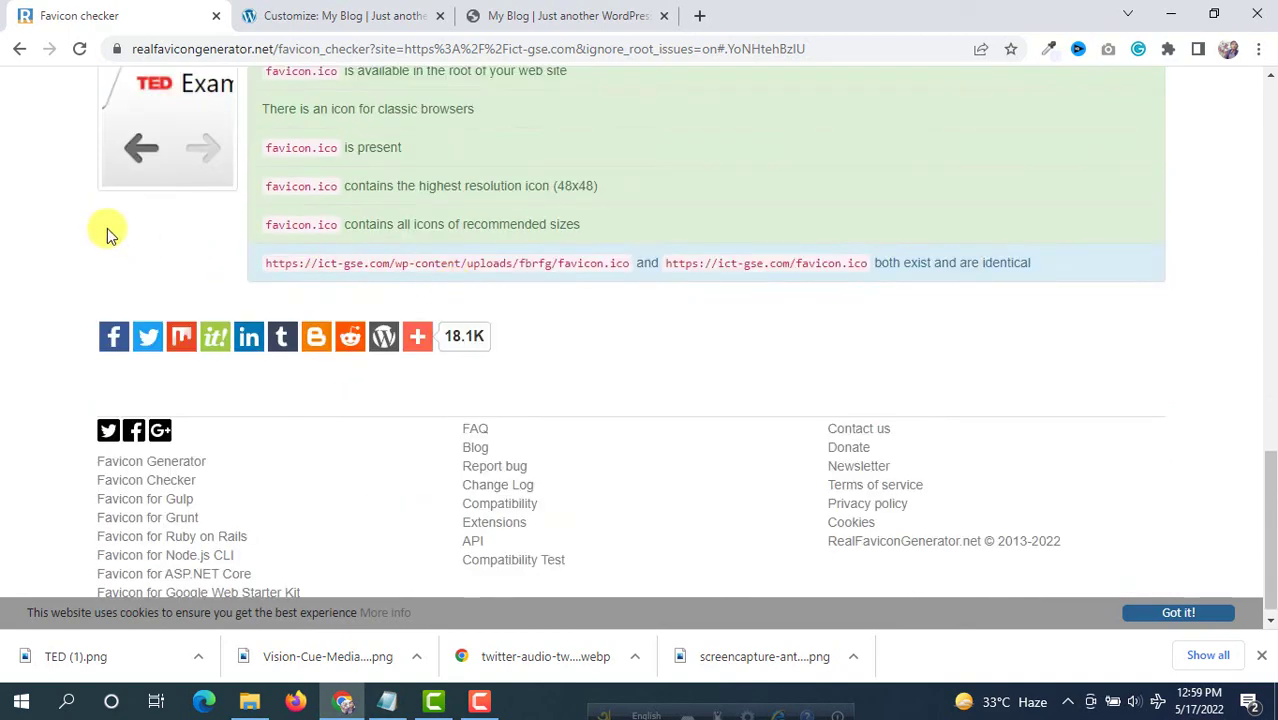
pyautogui.scroll(14, 446, 213)
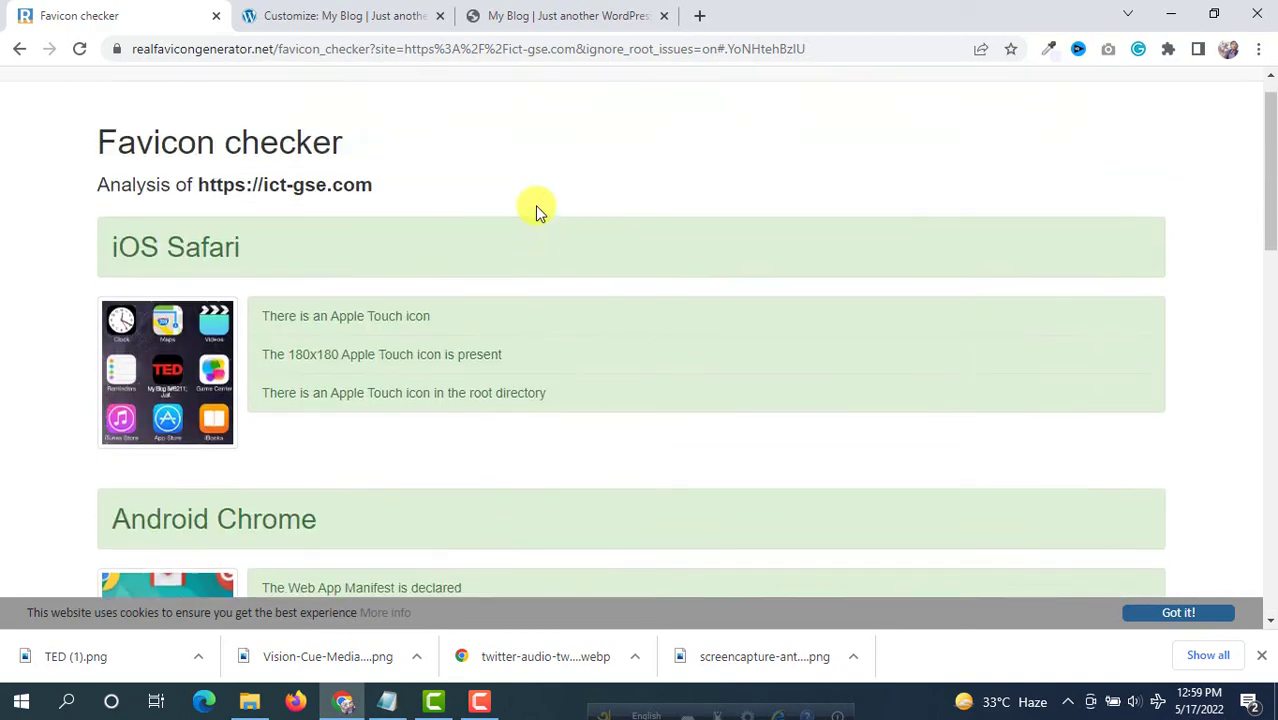
pyautogui.scroll(1, 537, 210)
pyautogui.scroll(-4, 468, 198)
pyautogui.scroll(4, 473, 191)
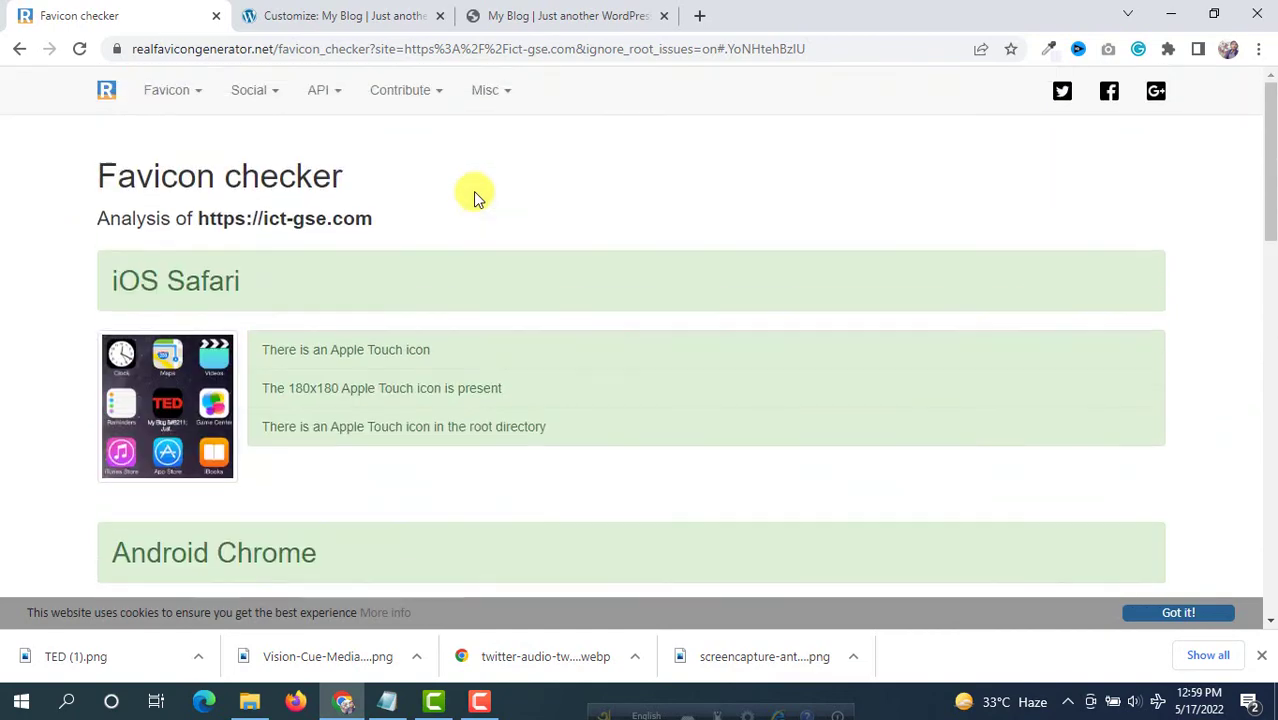
pyautogui.click(505, 12)
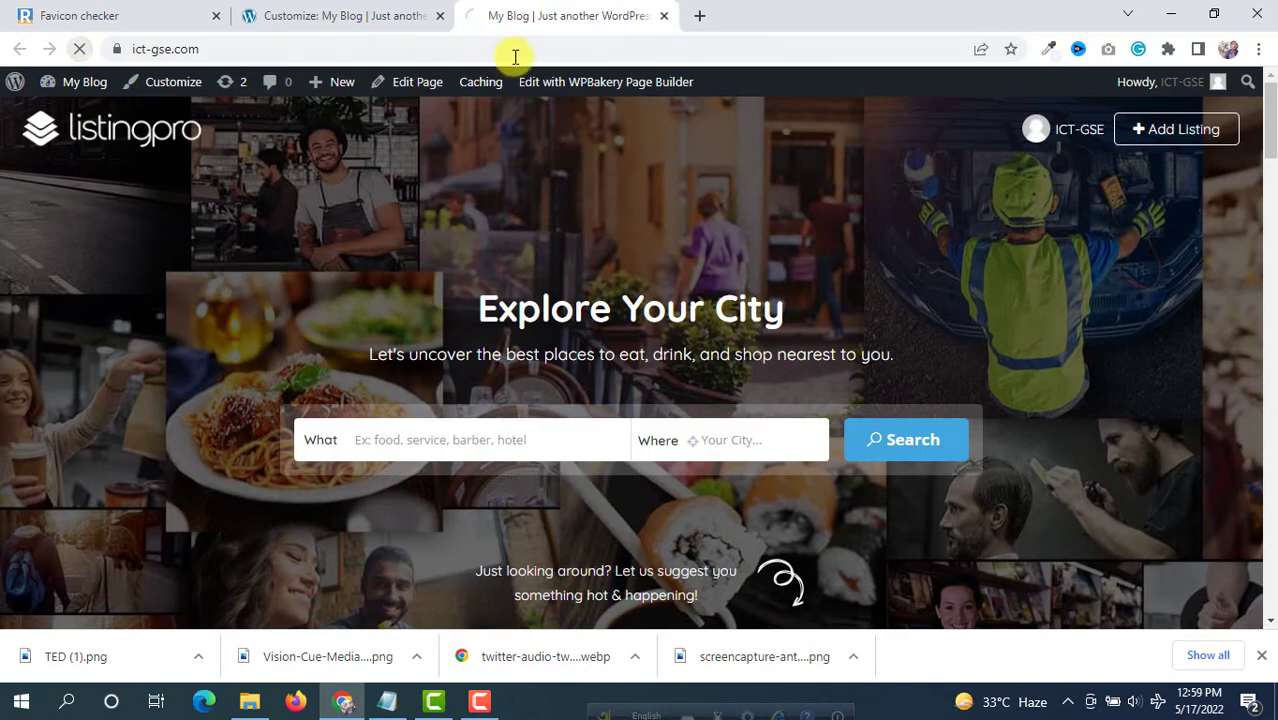